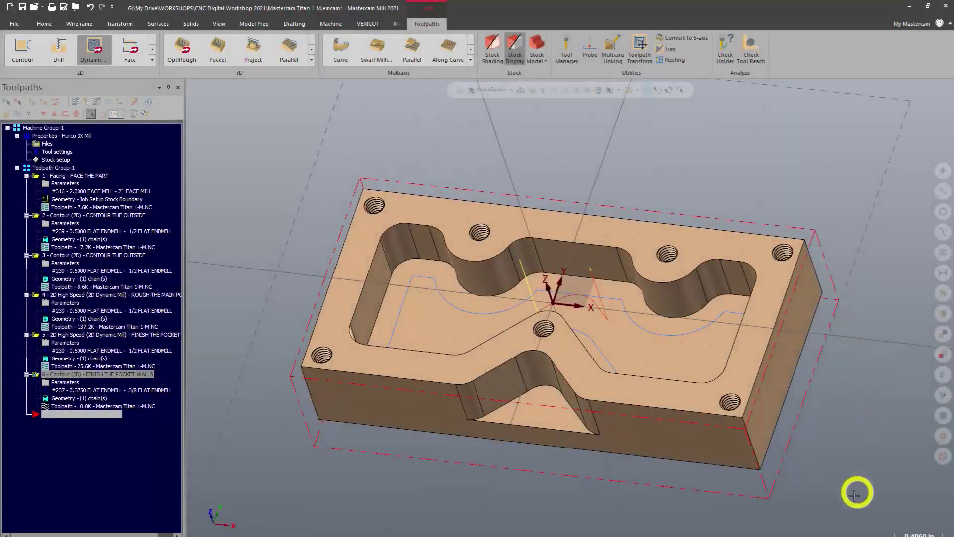
- Display all six Toolpath Group-1 operations on the part and load them into the Simulator for verification
middle_click_drag(394, 460, 424, 467)
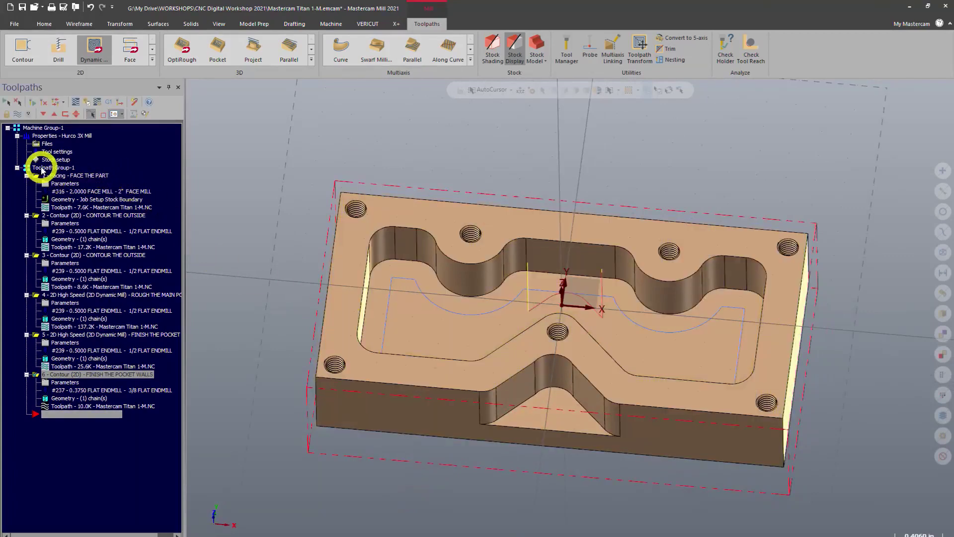
left_click(41, 169)
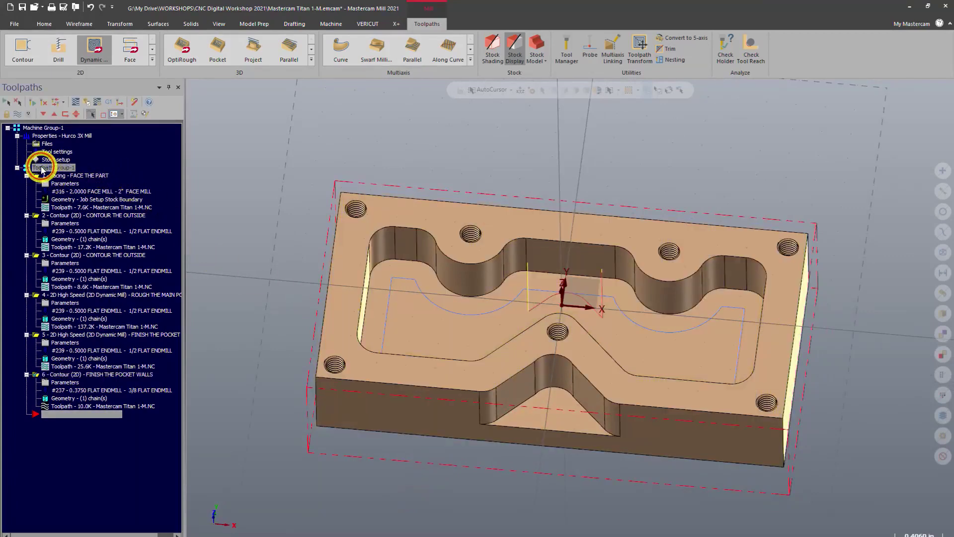
left_click(94, 99)
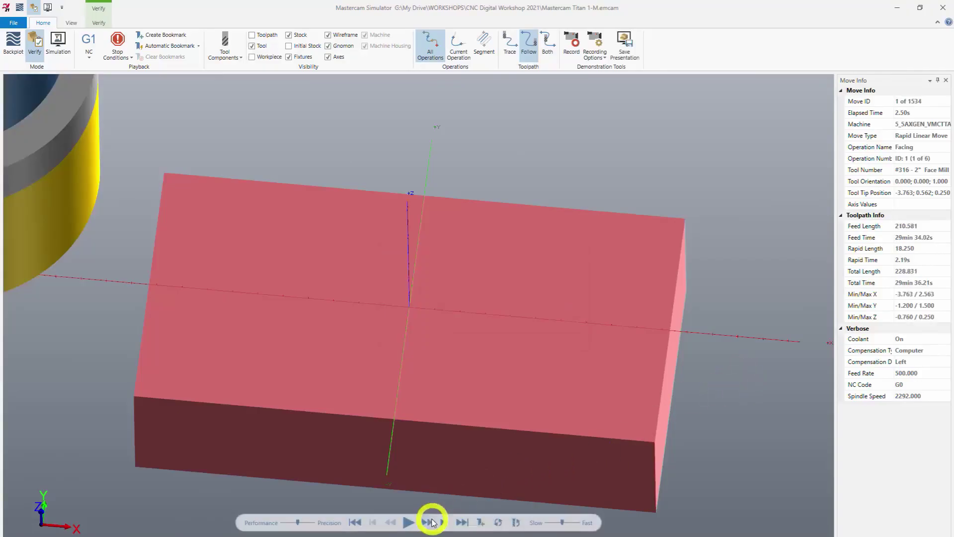
- Run the full 1534-move simulation, inspect the cut pocket from another side, and close the Simulator
left_click(408, 522)
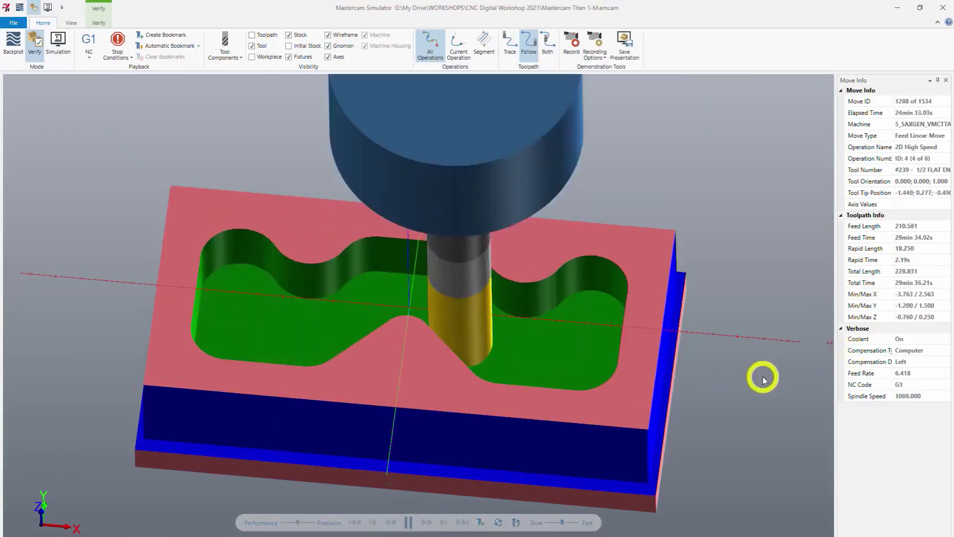
mouse_move(481, 308)
middle_mouse_down()
mouse_move(426, 308)
mouse_move(443, 324)
mouse_move(492, 324)
mouse_move(417, 305)
mouse_move(509, 300)
mouse_move(530, 320)
mouse_move(417, 304)
mouse_move(488, 309)
middle_mouse_up()
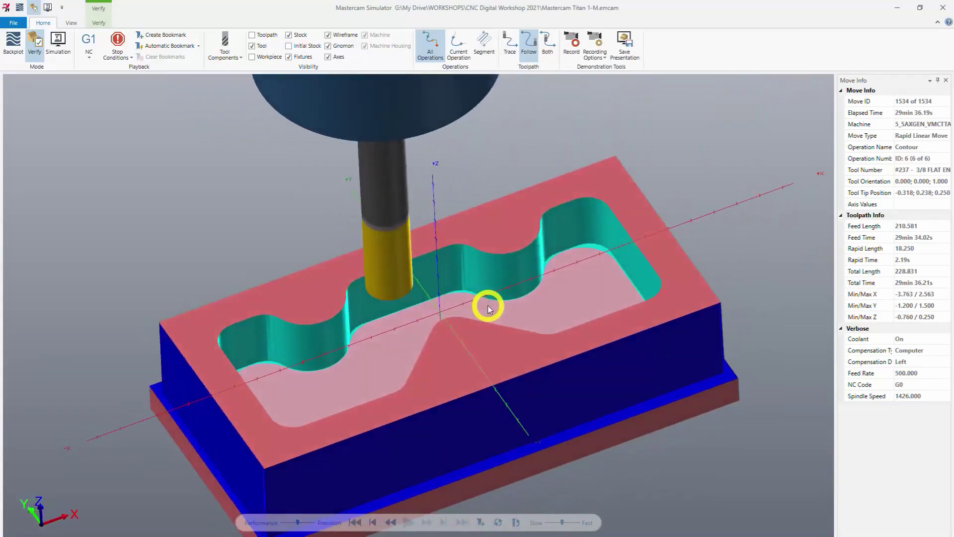
left_click(940, 6)
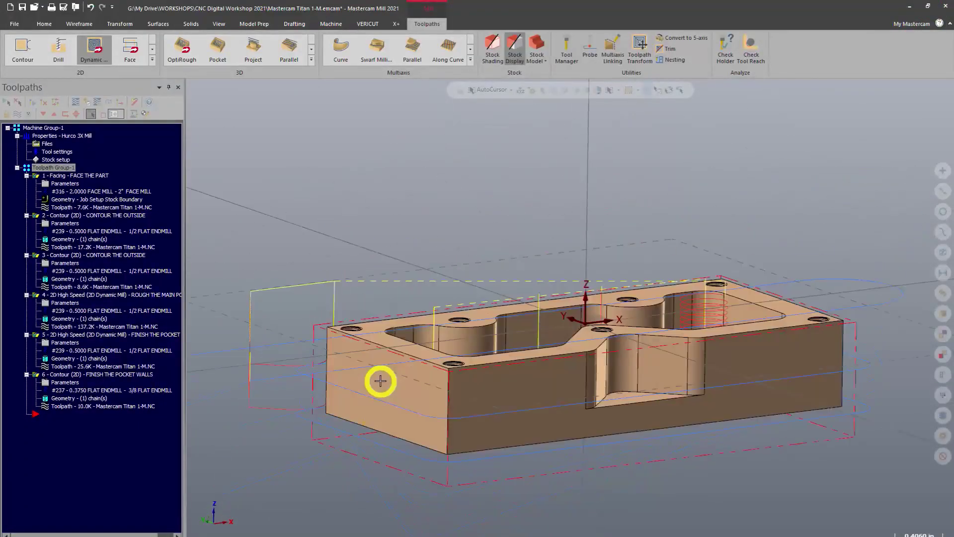
middle_click_drag(380, 381, 594, 377)
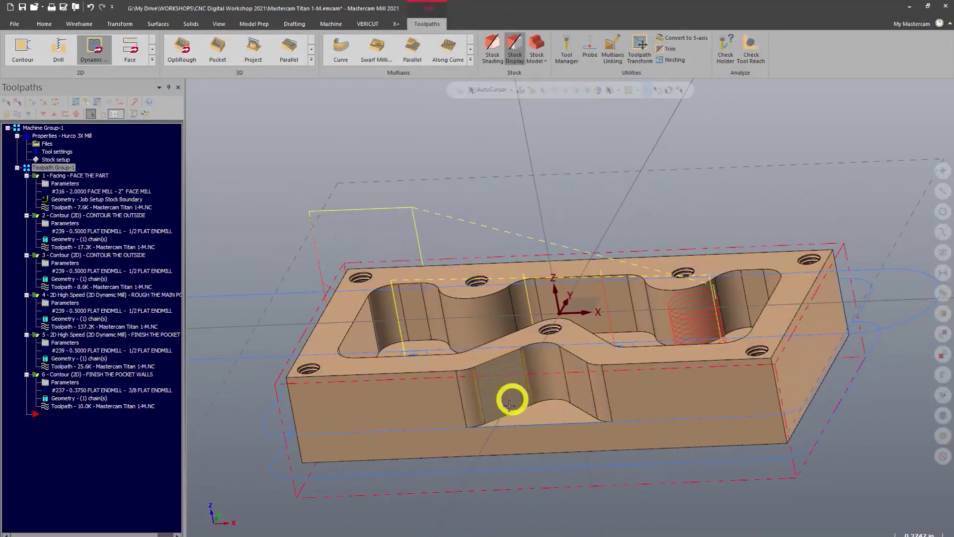
middle_click_drag(571, 353, 603, 397)
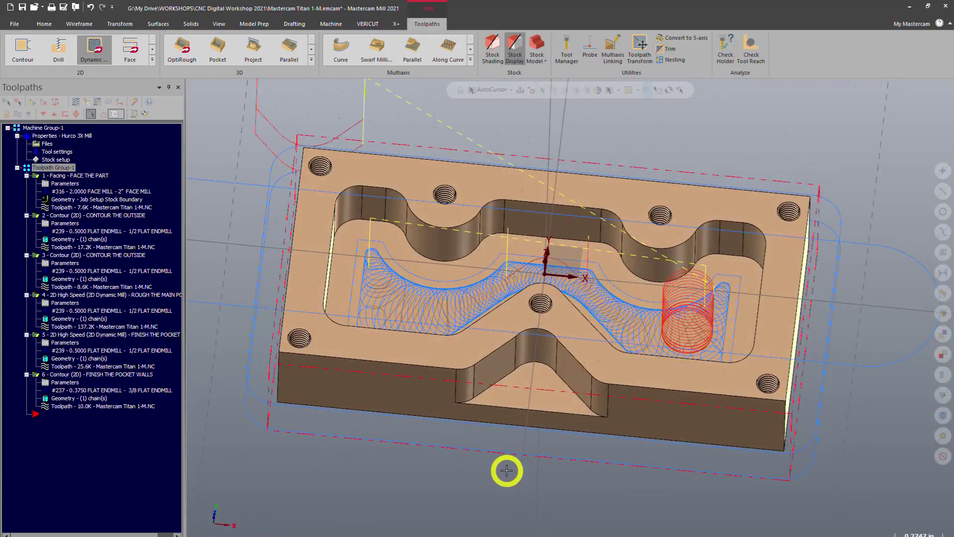
right_click(507, 471)
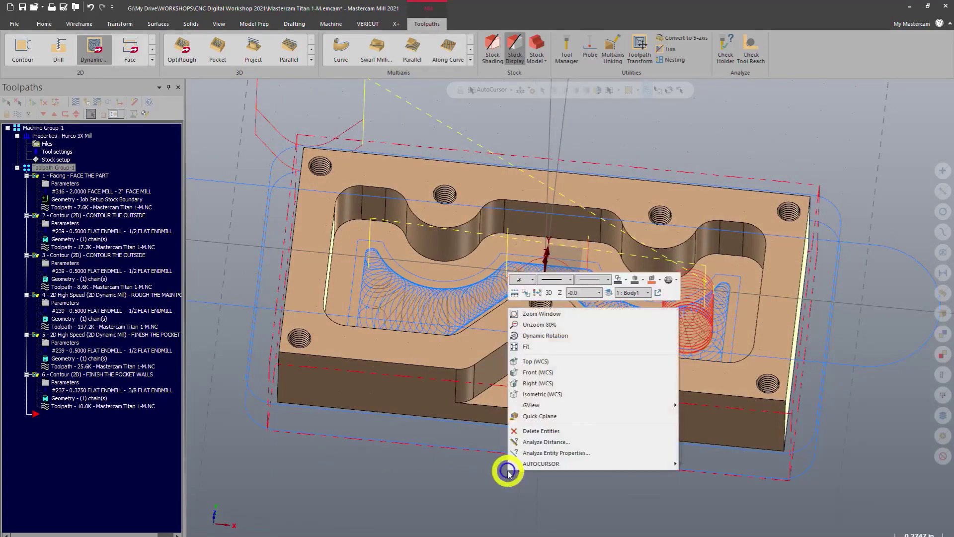
left_click(545, 453)
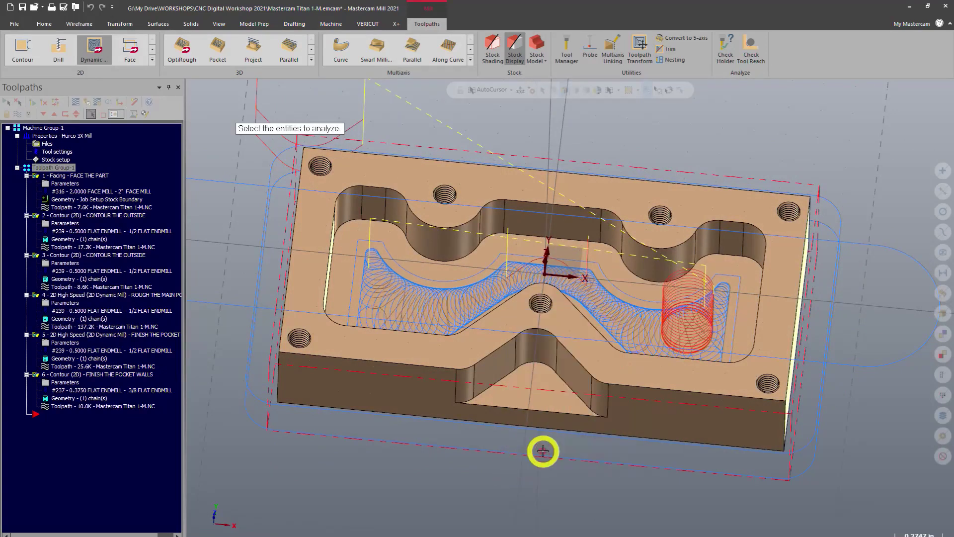
left_click(551, 337)
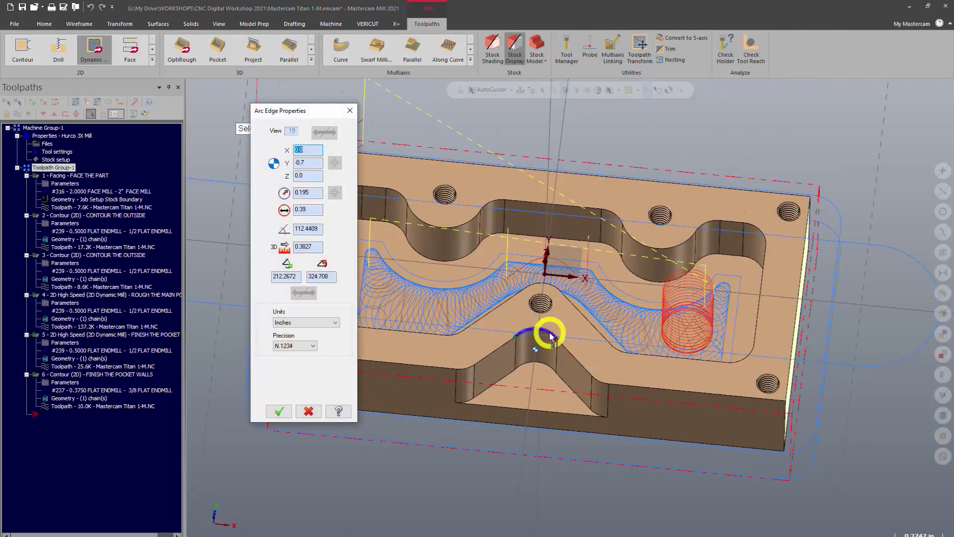
left_click(278, 195)
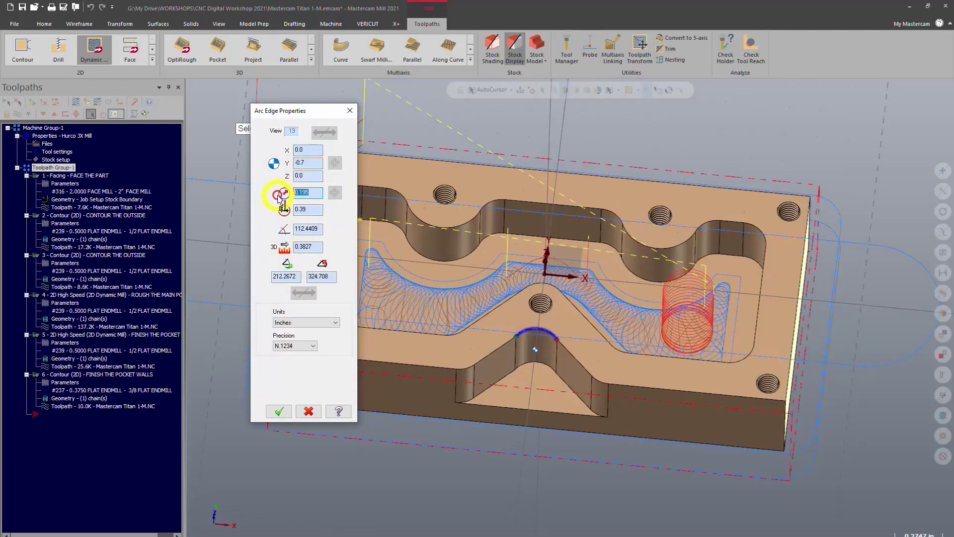
left_click(350, 112)
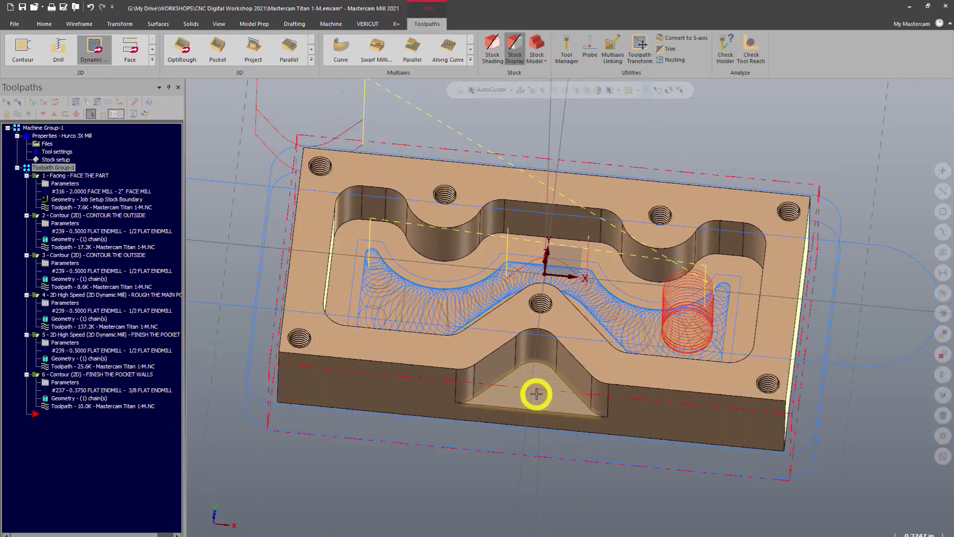
- Start a 2D Dynamic toolpath and pick the triangular pocket floor as a machining region
left_click(87, 54)
left_click_drag(182, 148, 215, 184)
left_click(217, 212)
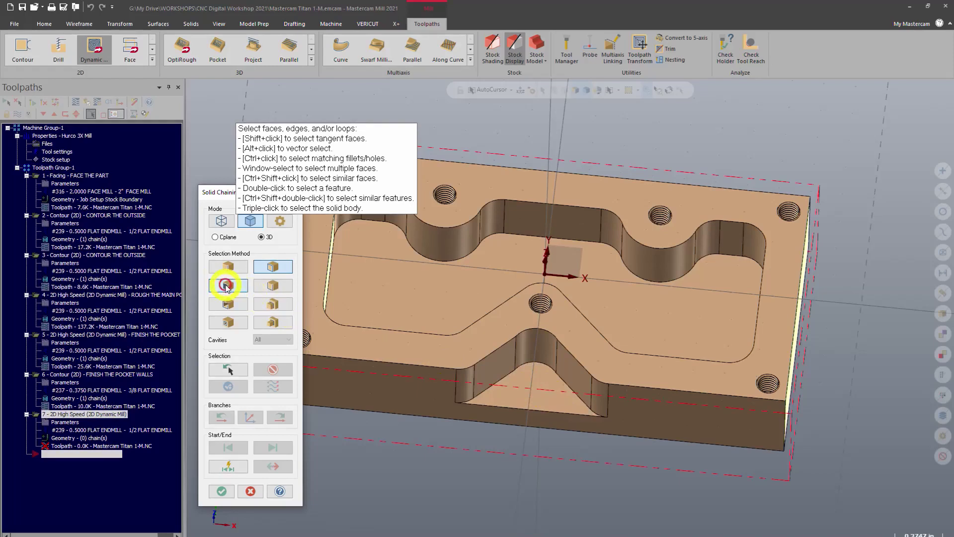
left_click(530, 382)
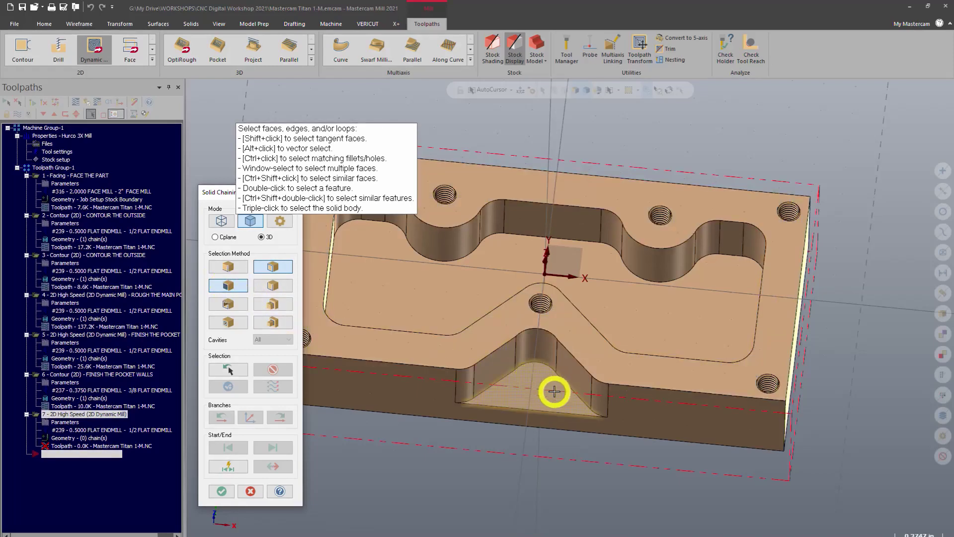
- Switch the Solid Chaining selection method to Edges and zoom in on the pocket
left_click(272, 267)
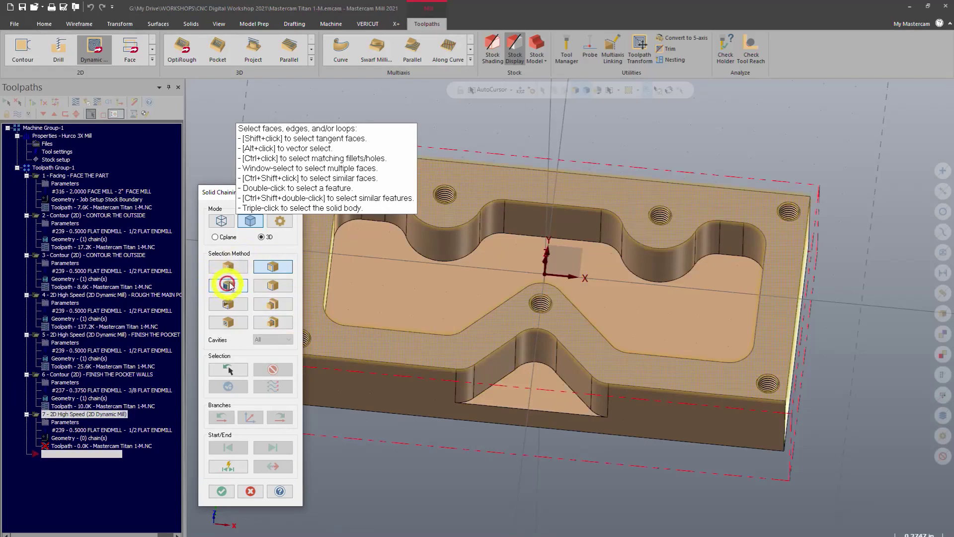
left_click(241, 269)
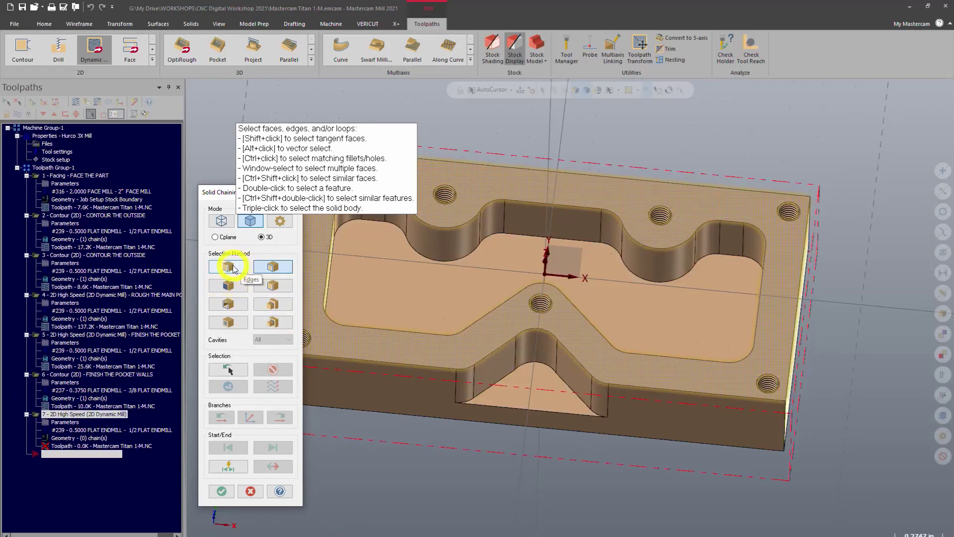
left_click(233, 268)
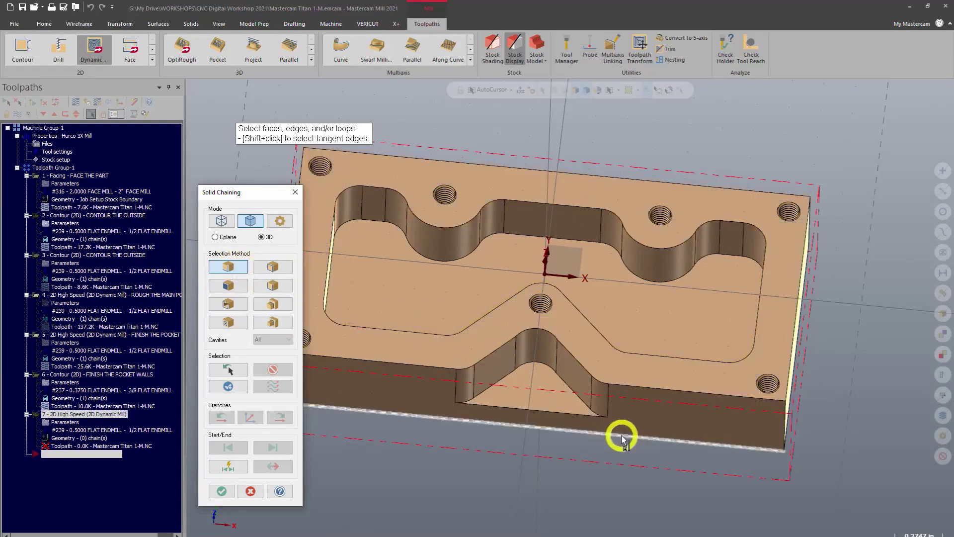
scroll(605, 412, "up", 5)
scroll(601, 417, "up", 1)
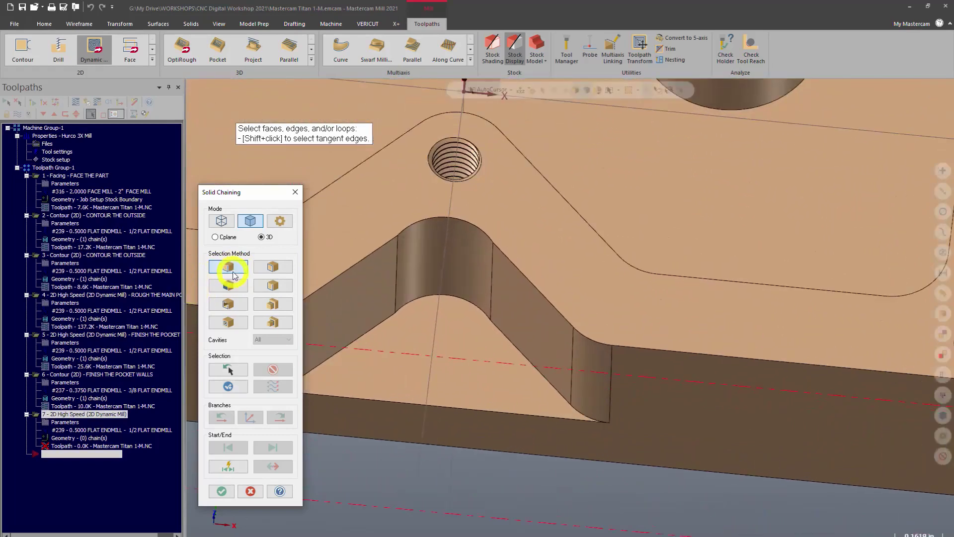
- Chain the V-pocket edge along the bottom, diagonal, rounded top and left slope, then confirm it as the machining region
left_click(595, 420)
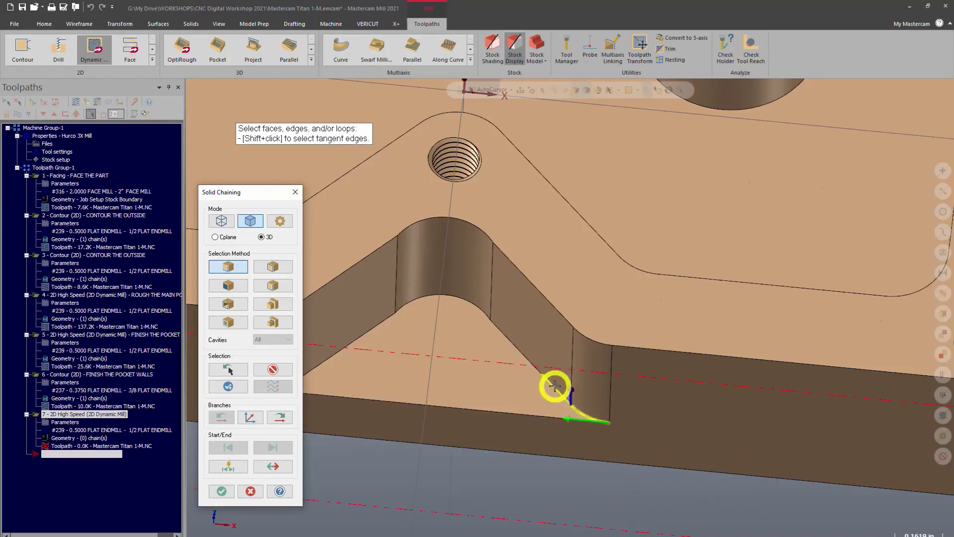
left_click(547, 375)
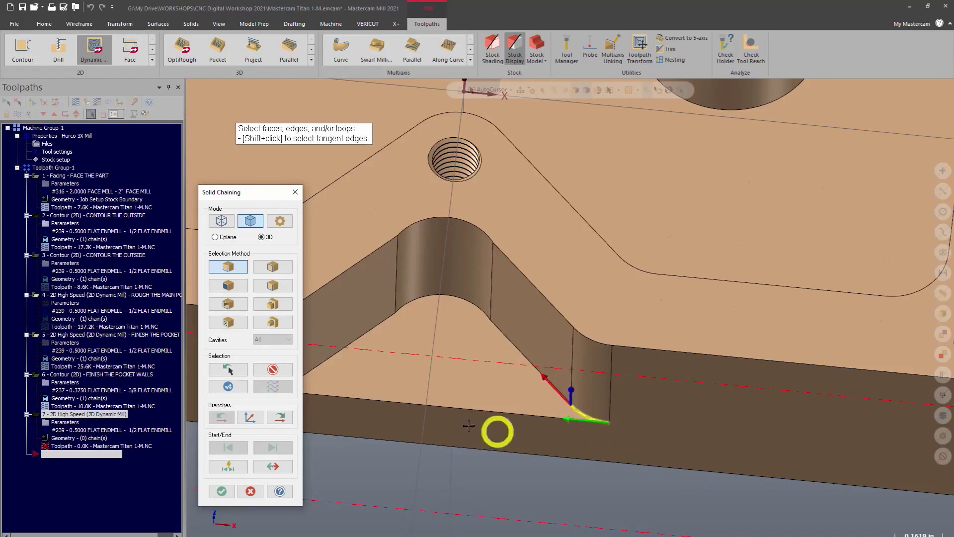
left_click(247, 416)
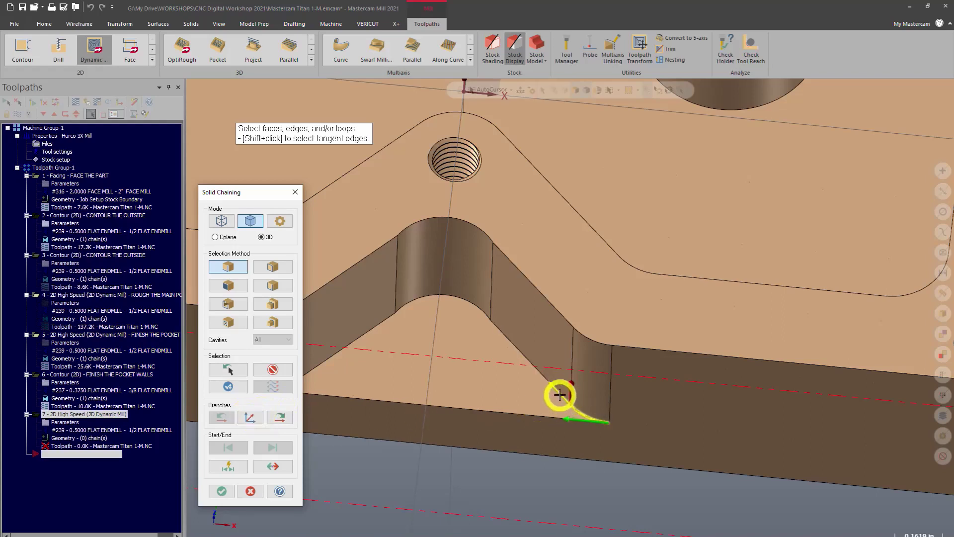
left_click(560, 400)
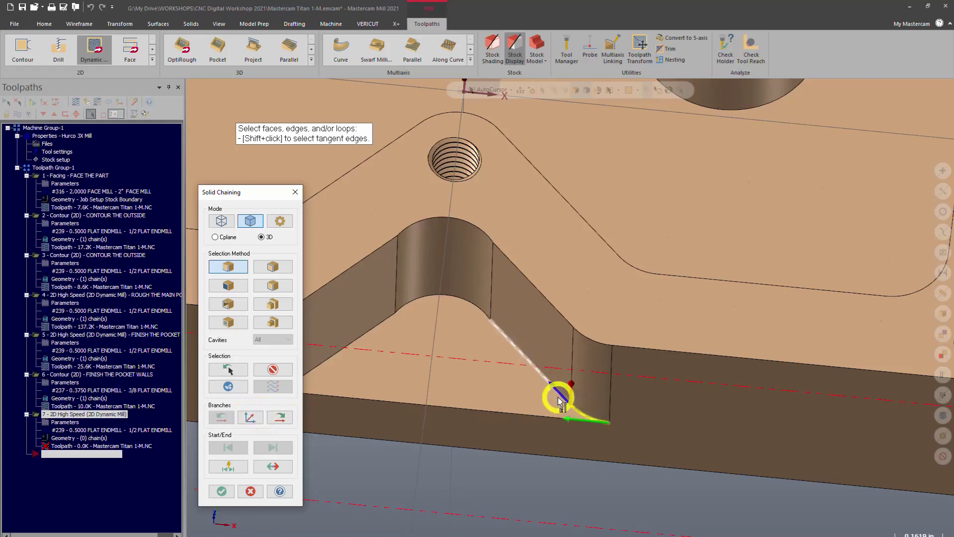
left_click(280, 420)
scroll(857, 409, "down", 2)
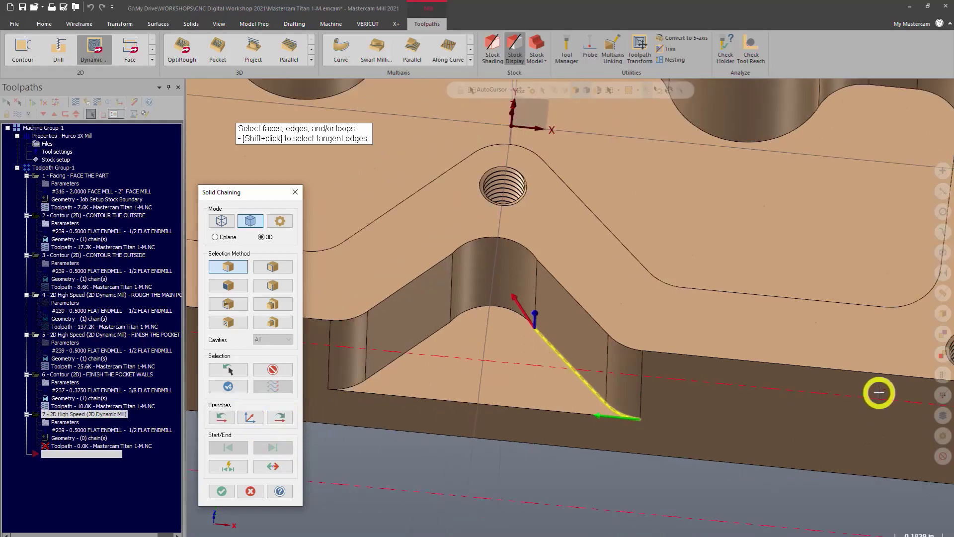
left_click(277, 419)
left_click(275, 418)
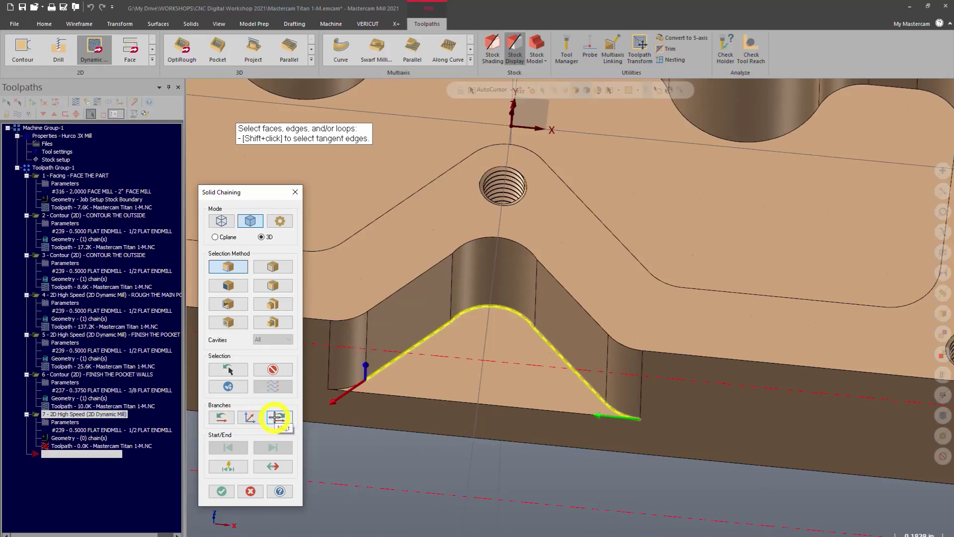
left_click(276, 418)
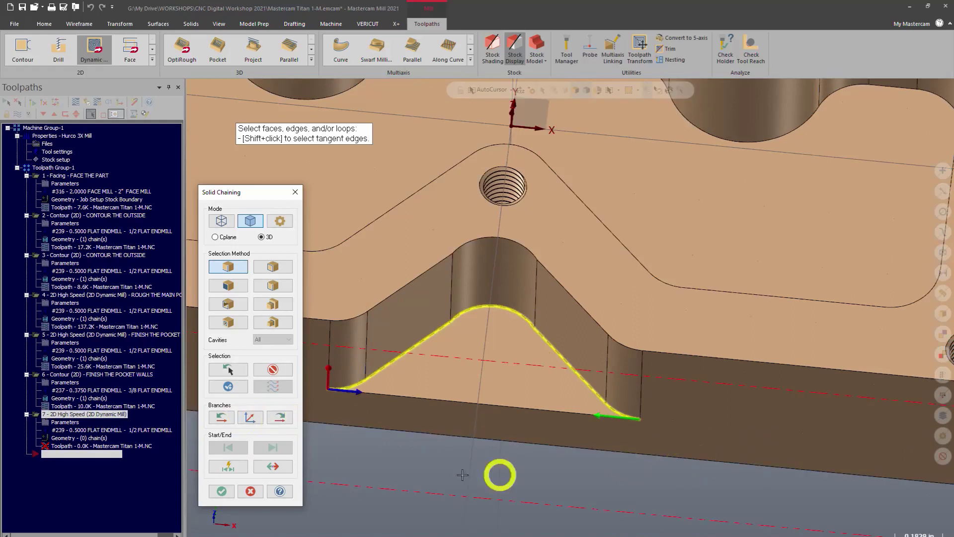
left_click(220, 492)
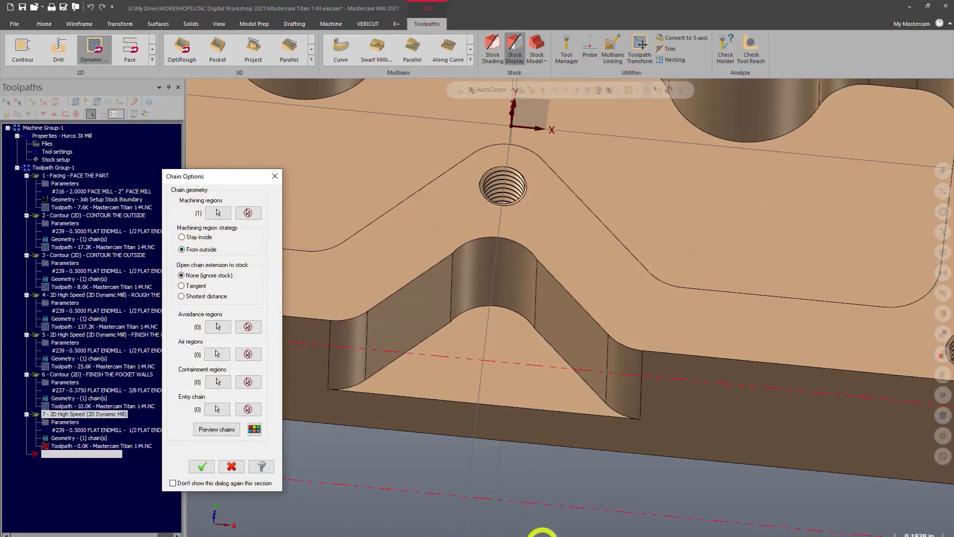
- Add the part's top face as the avoidance region and accept both chains
scroll(541, 403, "down", 3)
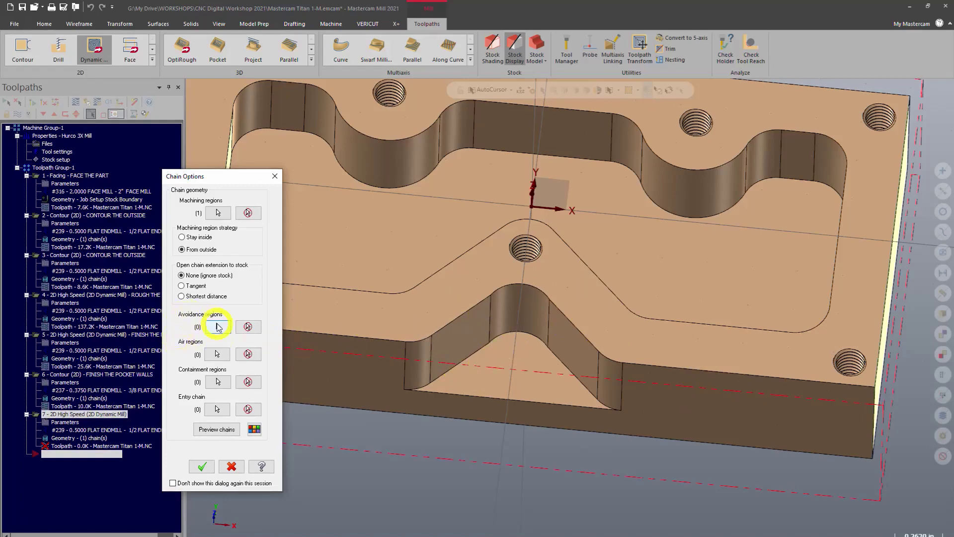
left_click(218, 326)
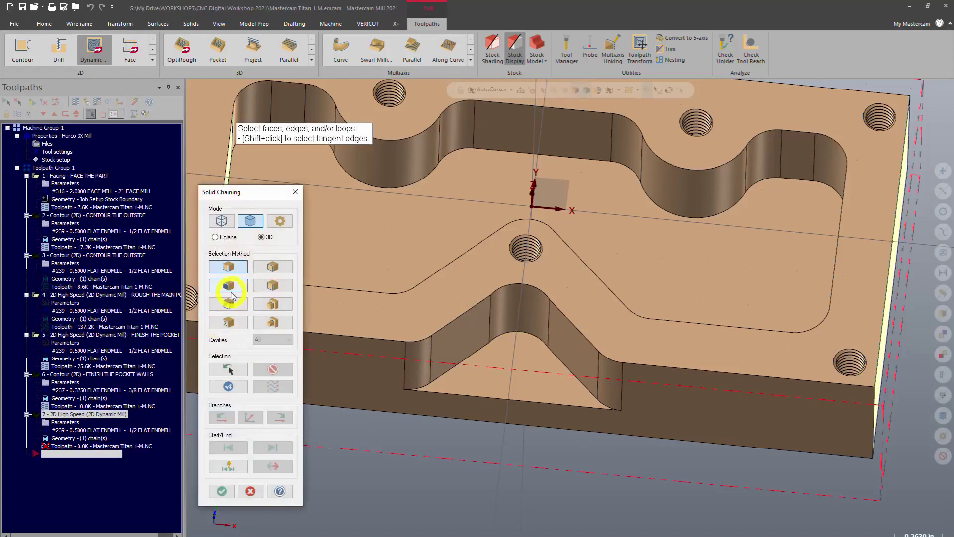
left_click(231, 294)
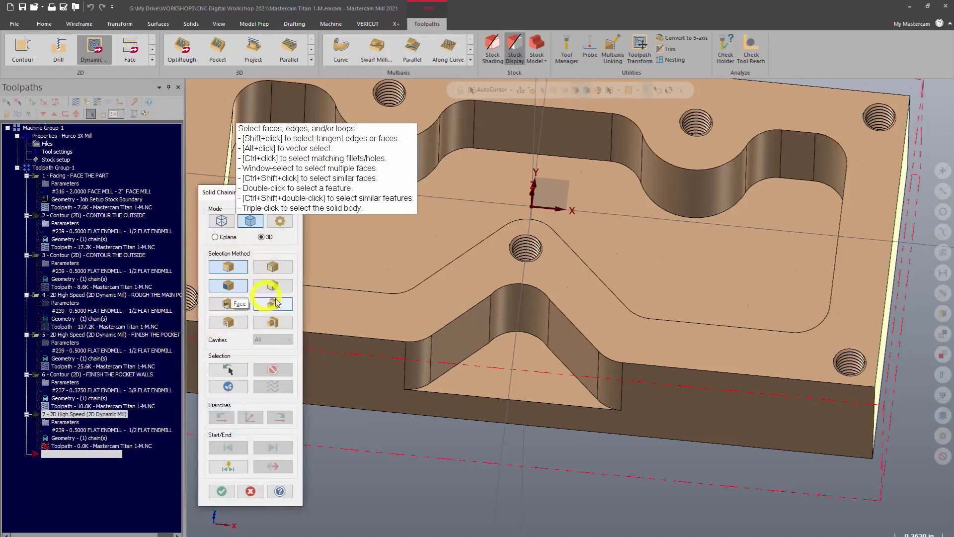
left_click(489, 287)
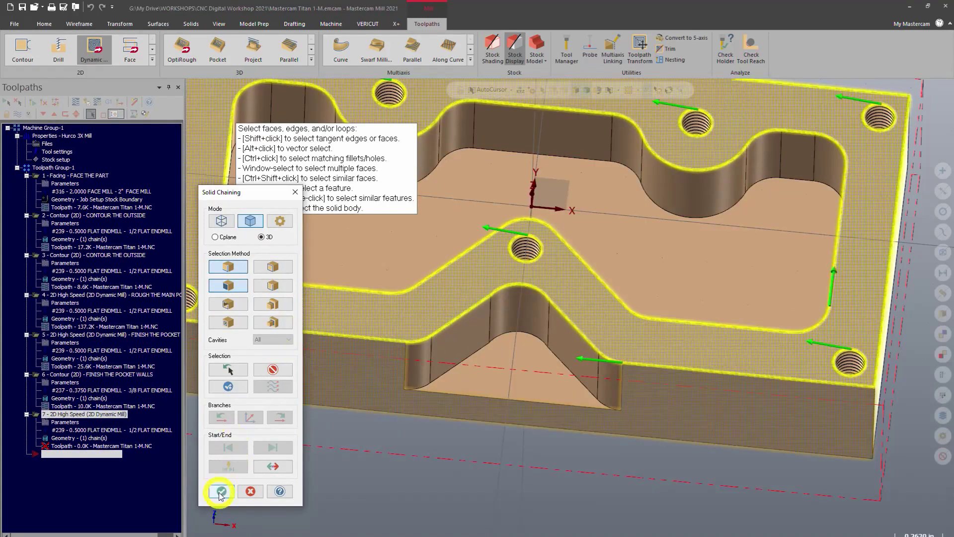
left_click(221, 492)
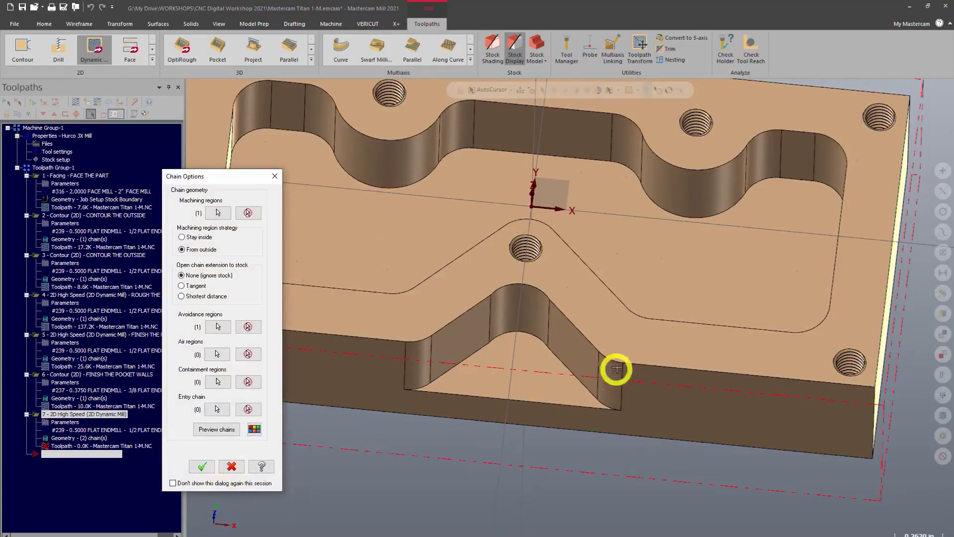
left_click(203, 467)
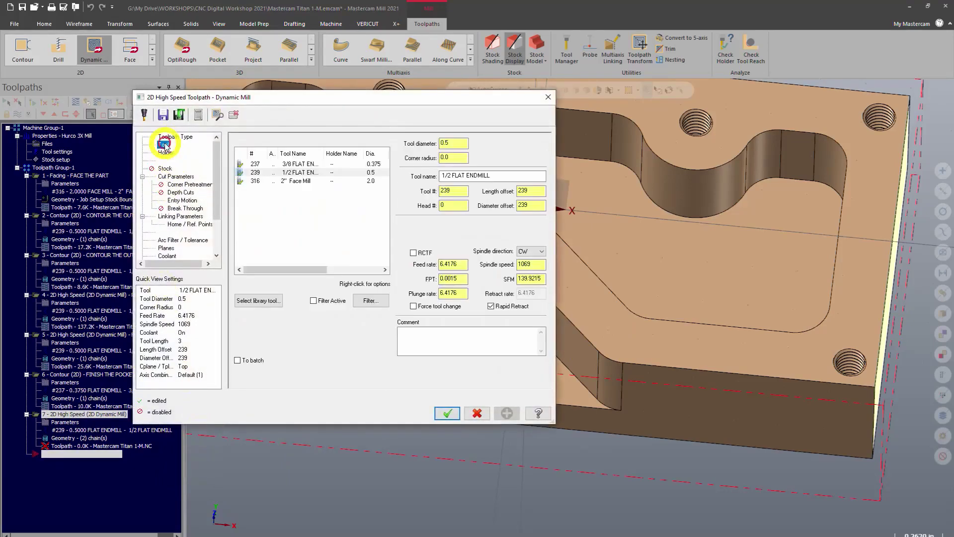
- Use the 3/8 flat endmill with 15% stepover and 0.01 stock on floors
left_click(304, 164)
left_click(175, 177)
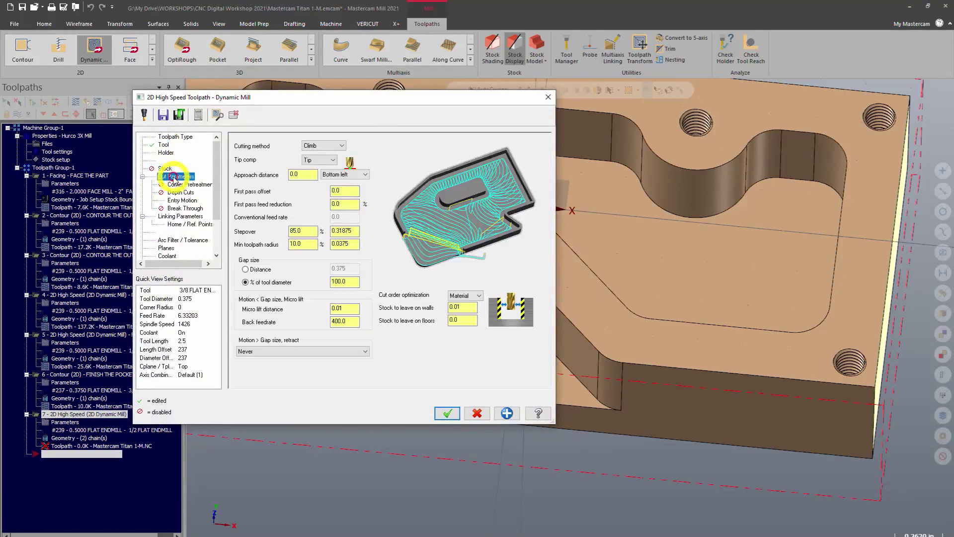
left_click_drag(309, 228, 286, 230)
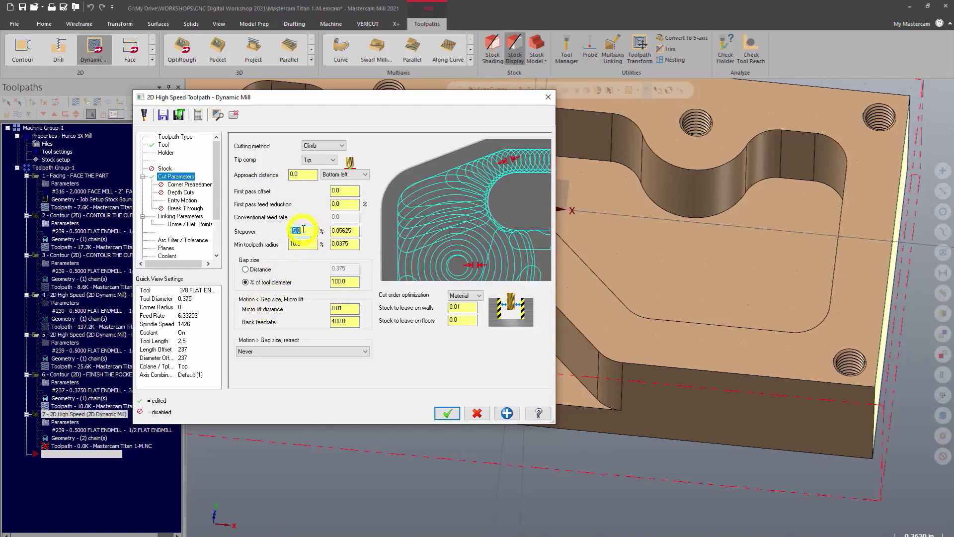
left_click(462, 320)
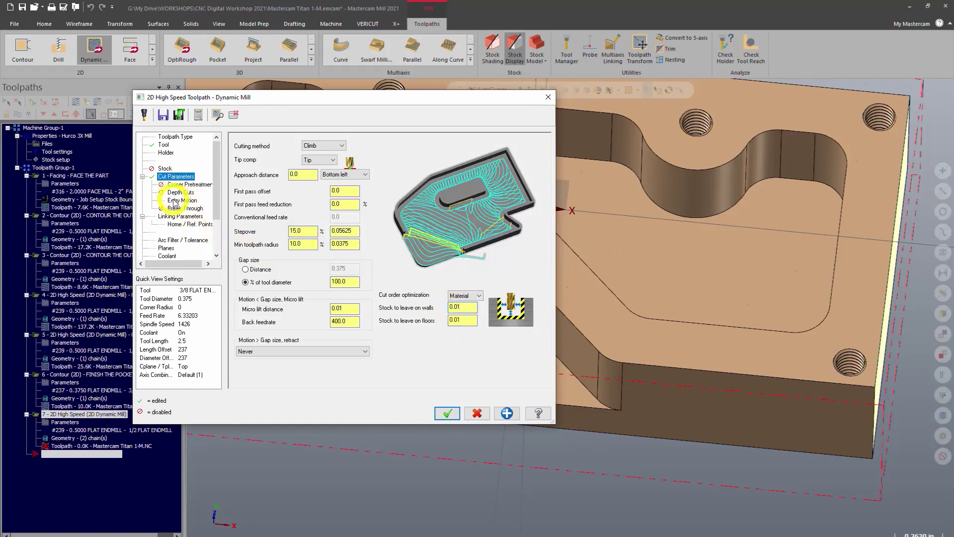
- Set the cutting depth to -0.5 from the pocket floor and generate the roughing toolpath
left_click(175, 202)
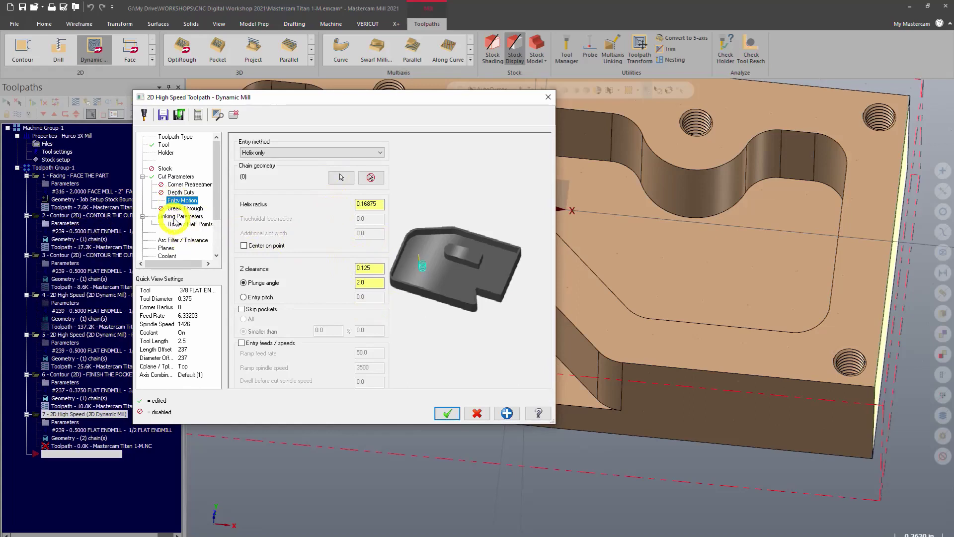
left_click(174, 217)
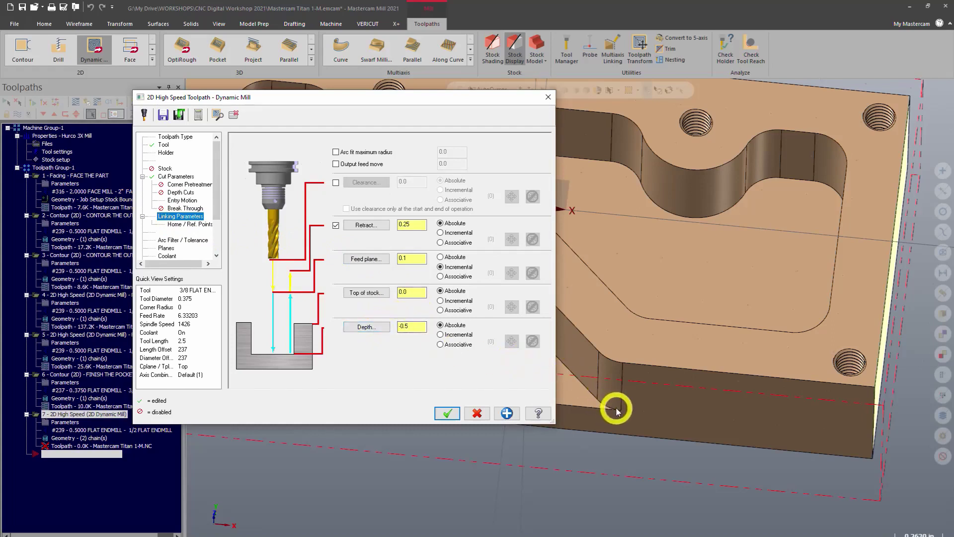
left_click(347, 328)
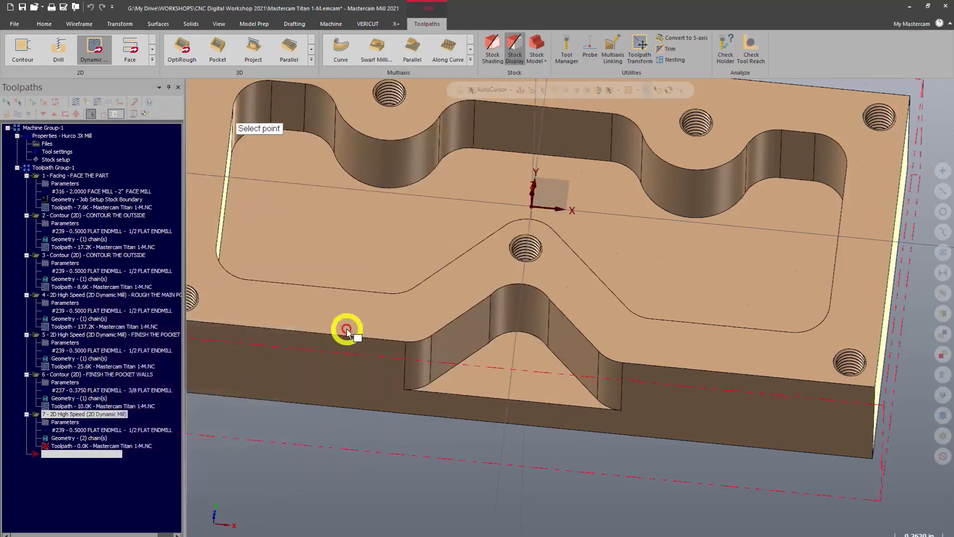
left_click(432, 383)
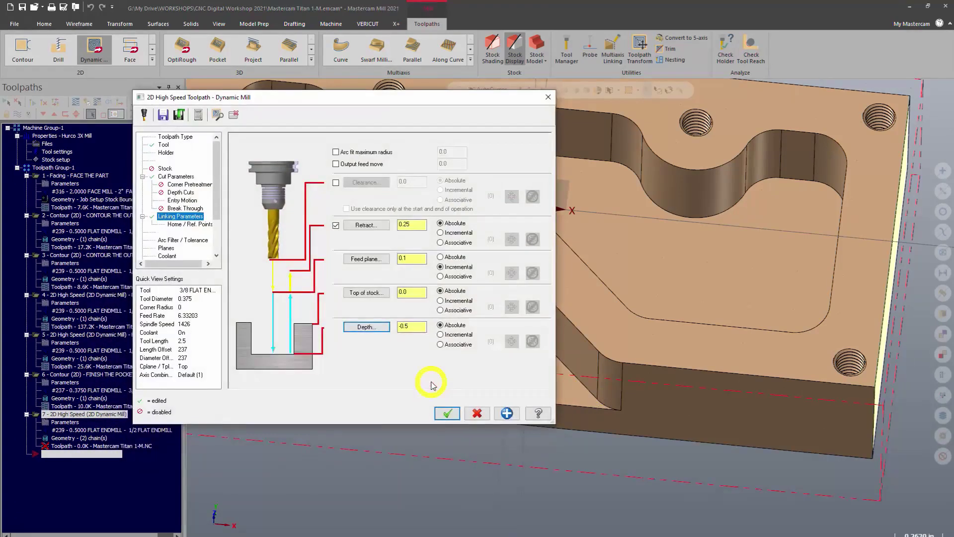
left_click(444, 414)
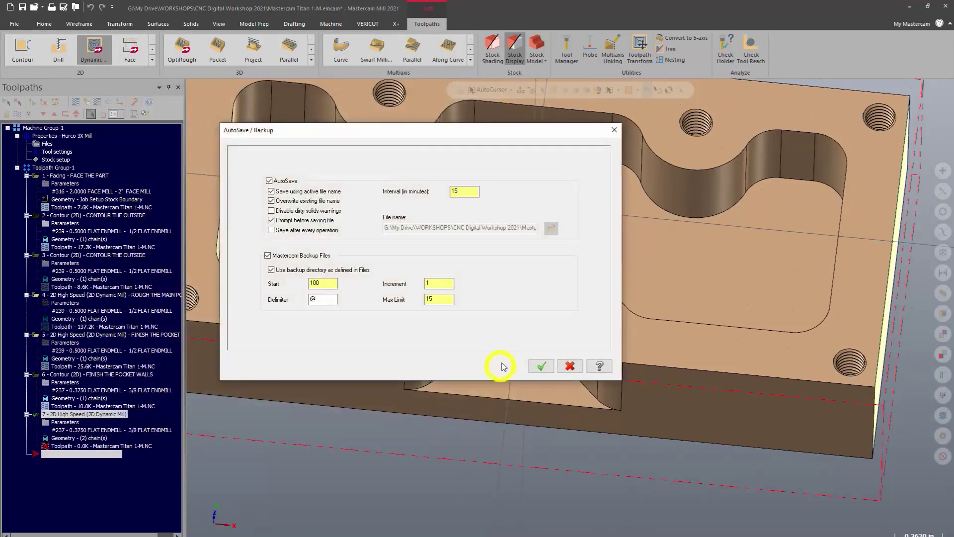
left_click(541, 367)
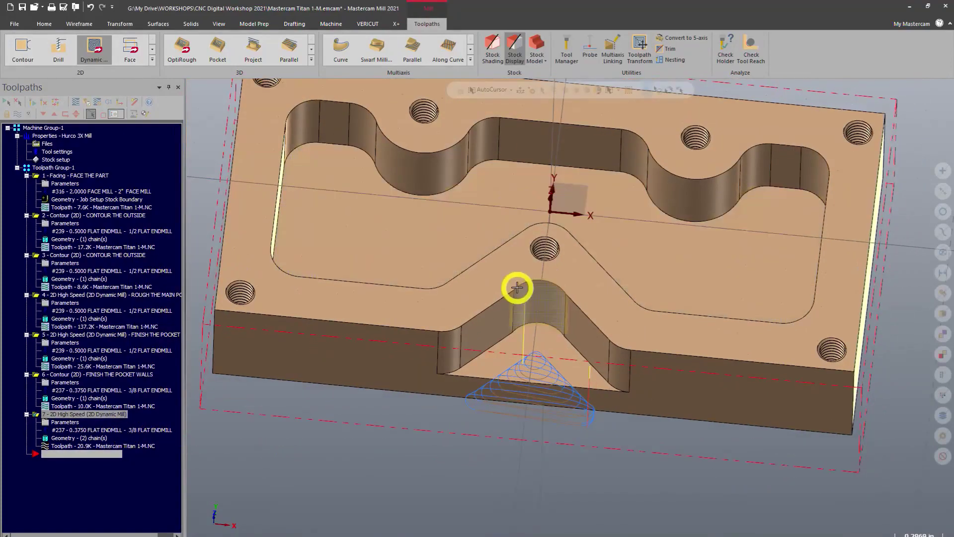
mouse_move(550, 307)
middle_mouse_down()
mouse_move(568, 313)
mouse_move(537, 335)
mouse_move(553, 351)
middle_mouse_up()
- Backplot operation 7 from the Top view at increased speed, orbit to 3D, then close the backplot
right_click(466, 501)
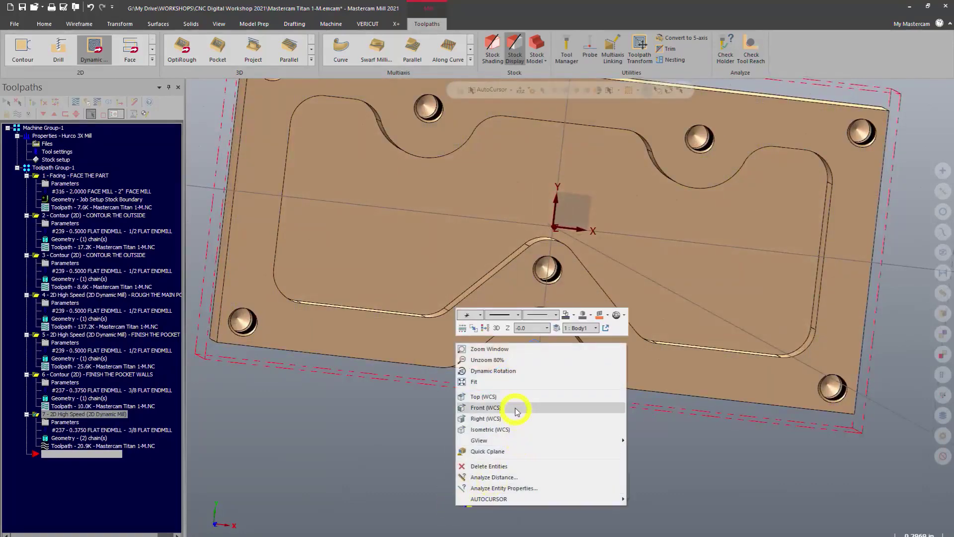
left_click(501, 396)
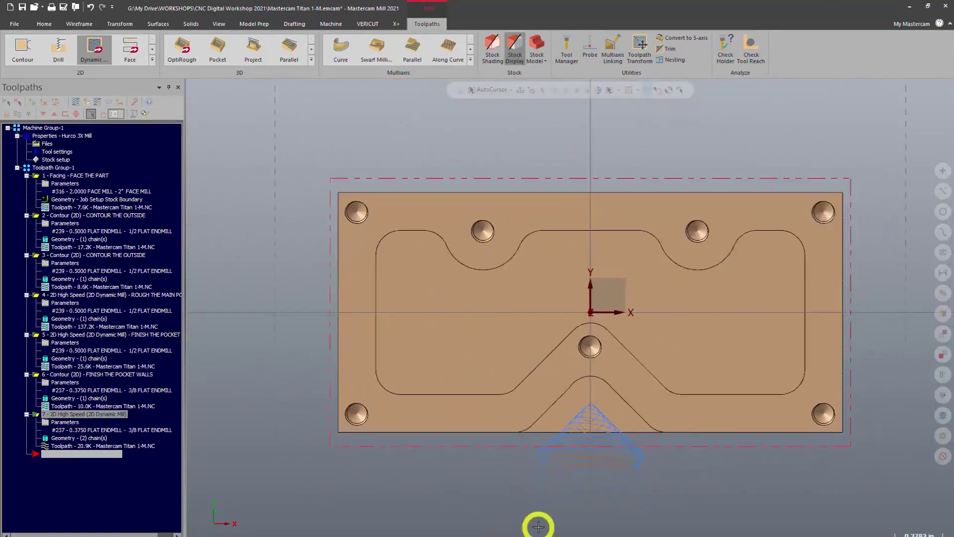
left_click(75, 103)
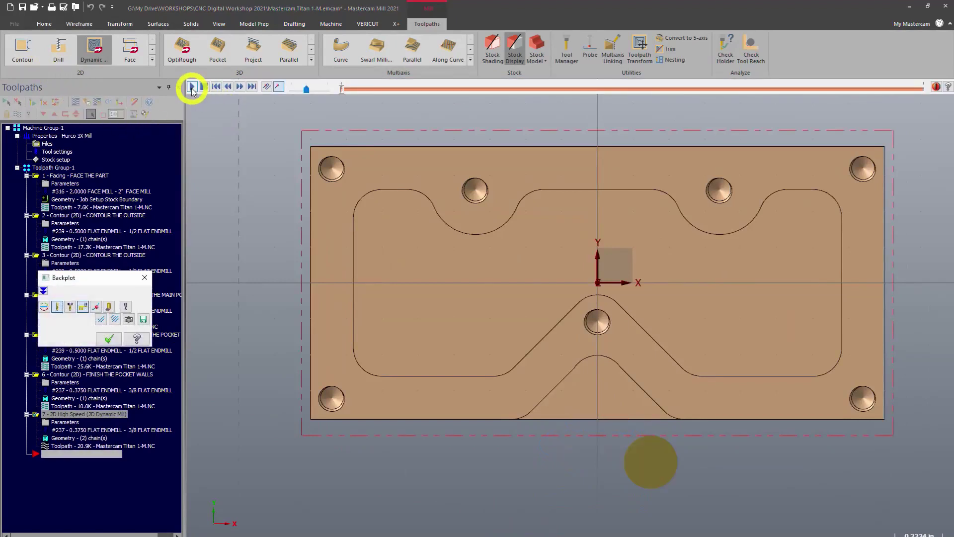
left_click(192, 87)
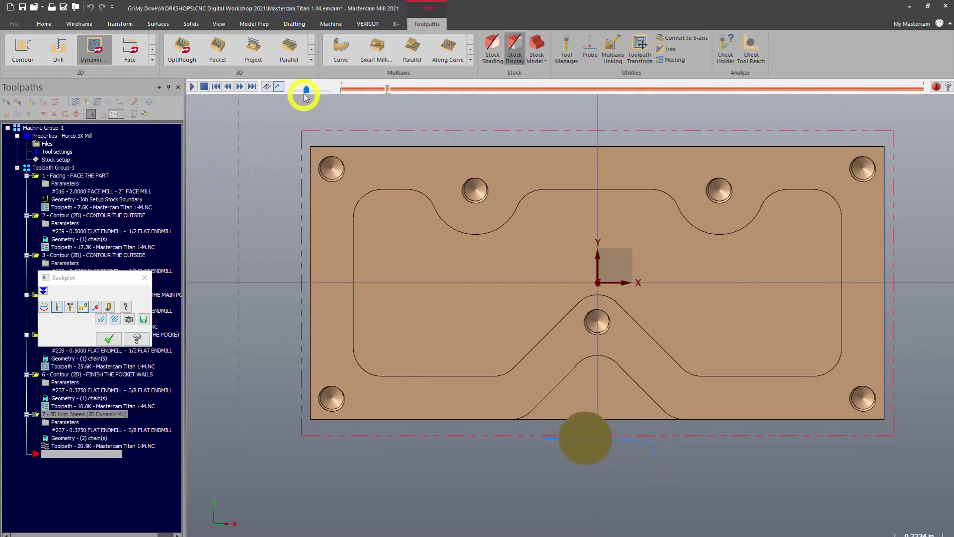
left_click_drag(306, 89, 318, 92)
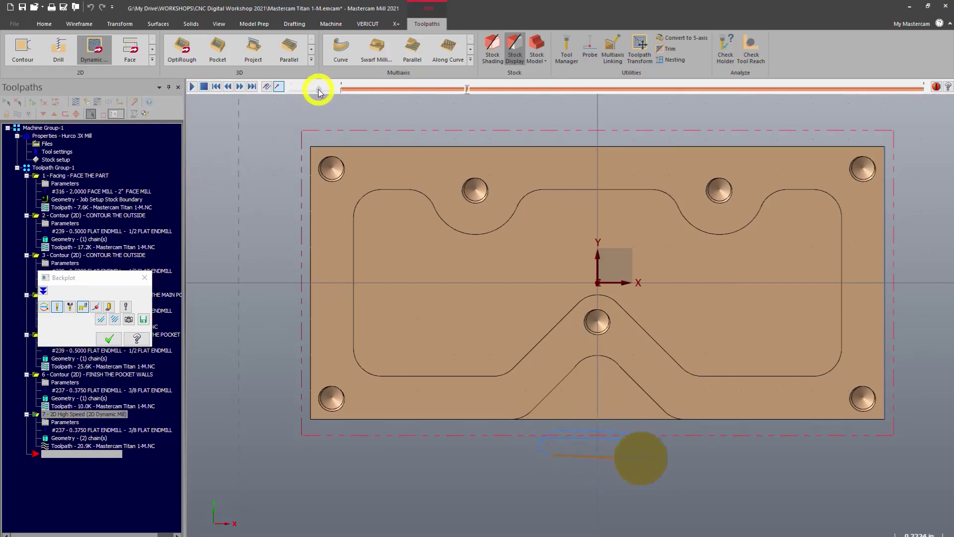
left_click_drag(319, 92, 327, 94)
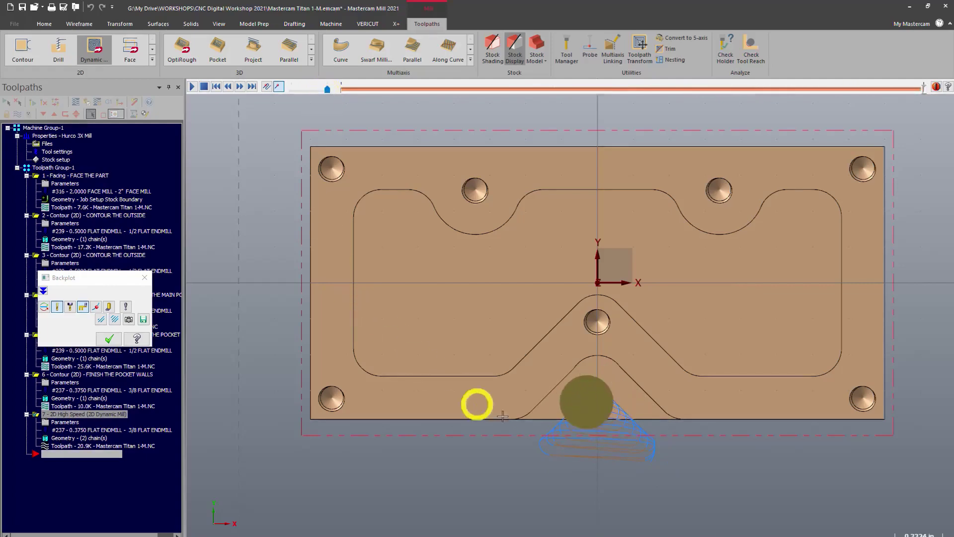
middle_click_drag(625, 464, 621, 400)
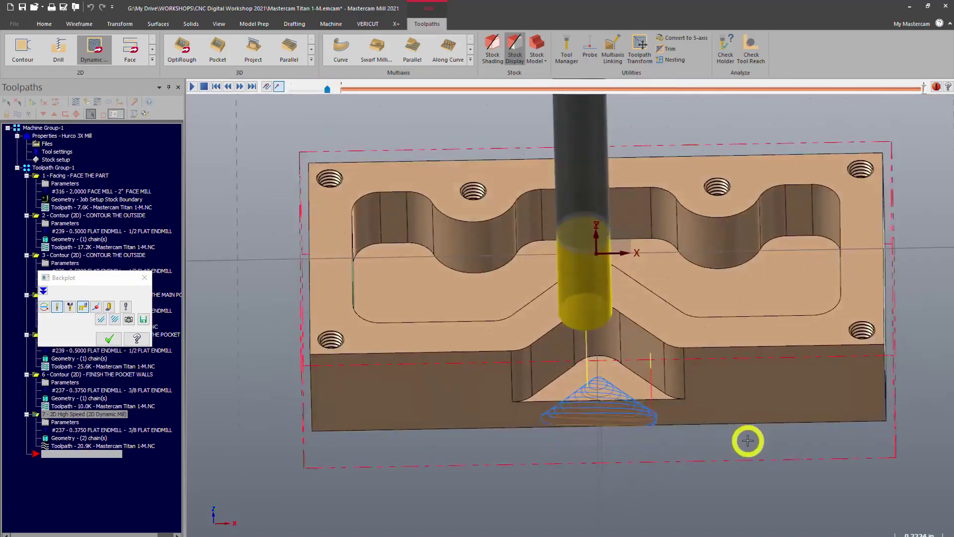
left_click(145, 278)
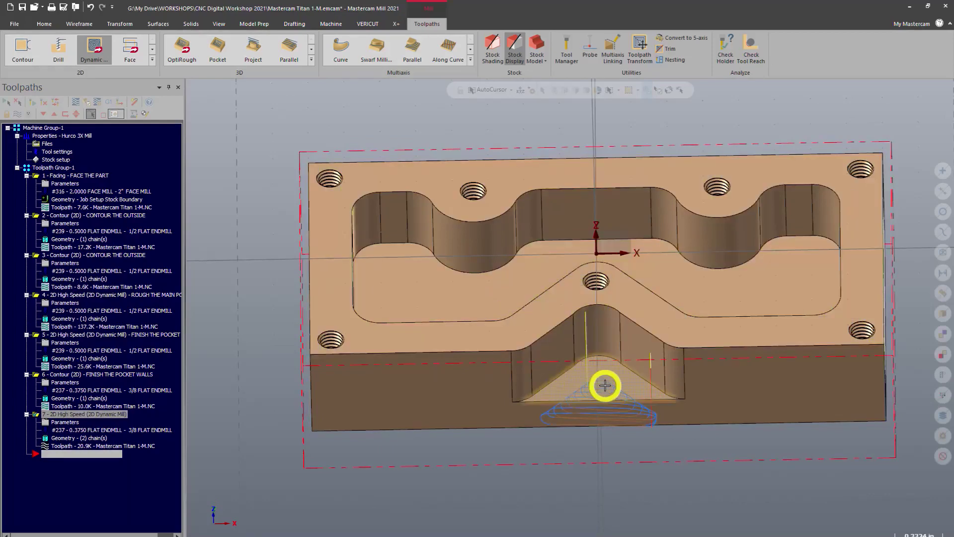
- Copy the dynamic roughing operation 7 in after itself as operation 8
mouse_move(645, 392)
middle_mouse_down()
mouse_move(604, 381)
mouse_move(543, 390)
mouse_move(646, 385)
middle_mouse_up()
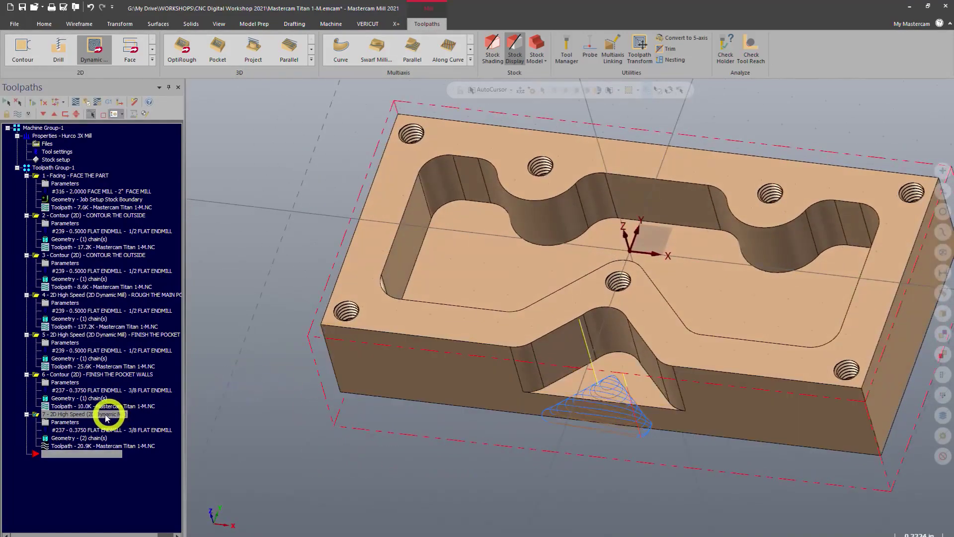
left_click_drag(104, 416, 127, 465)
right_click_drag(126, 466, 127, 466)
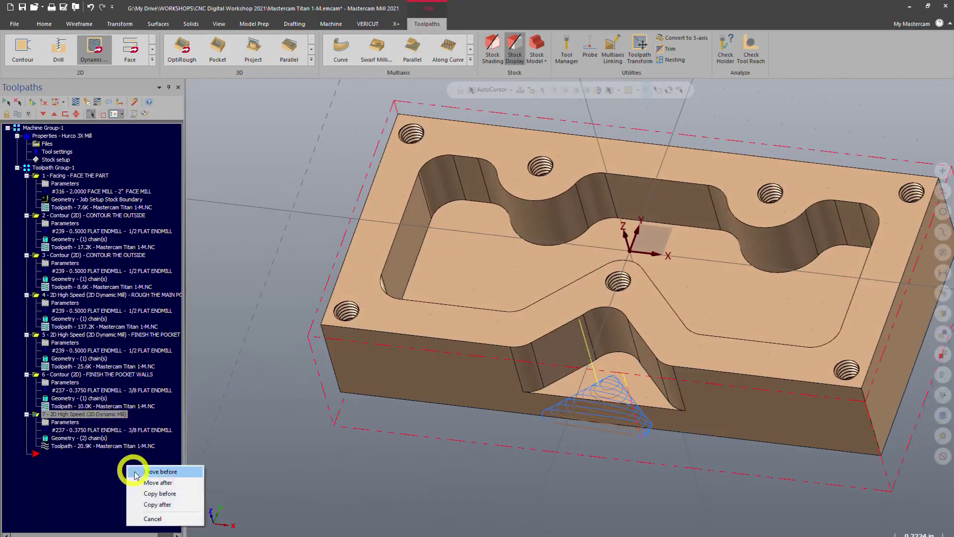
left_click(156, 506)
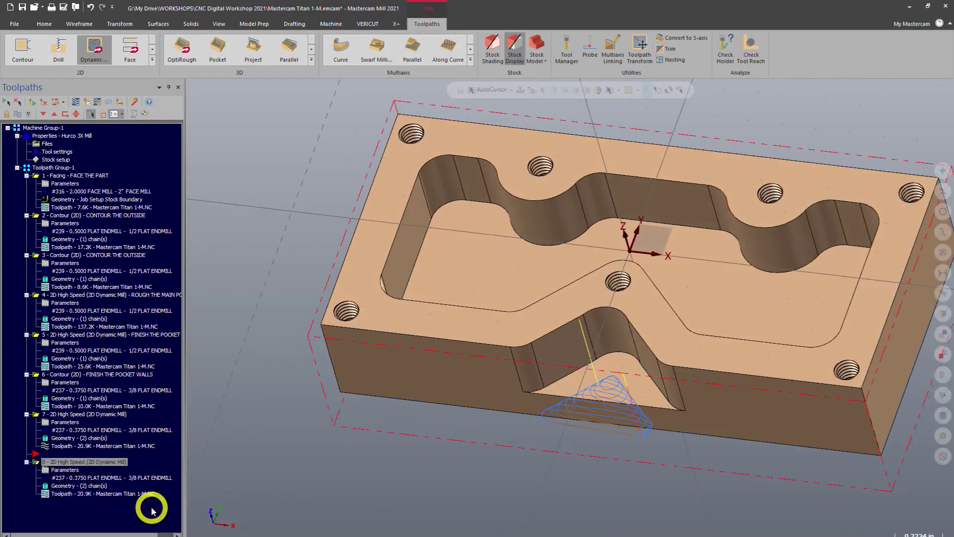
- Change operation 8 to 85% stepover and 0.0 floor stock, then regenerate its toolpath
left_click(65, 472)
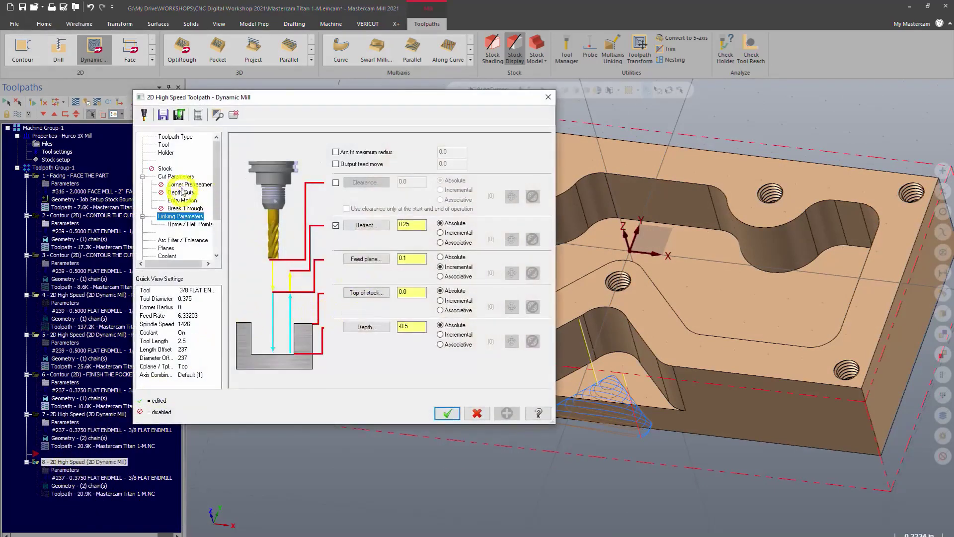
left_click(176, 177)
left_click(307, 230)
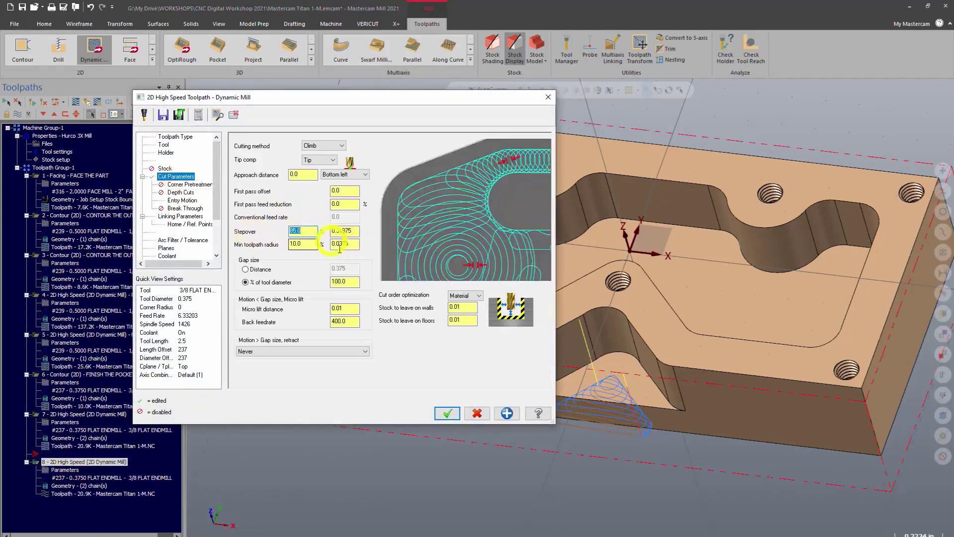
left_click(454, 320)
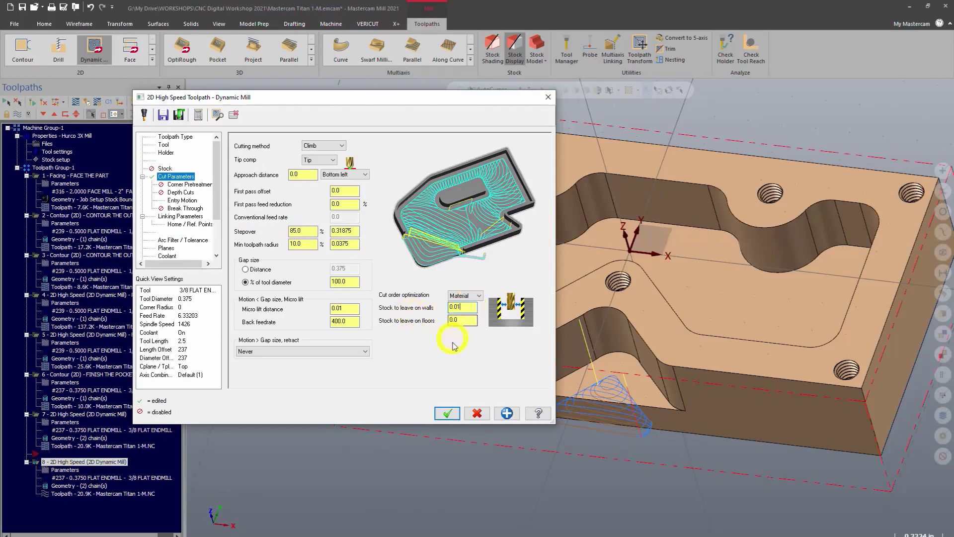
left_click(447, 413)
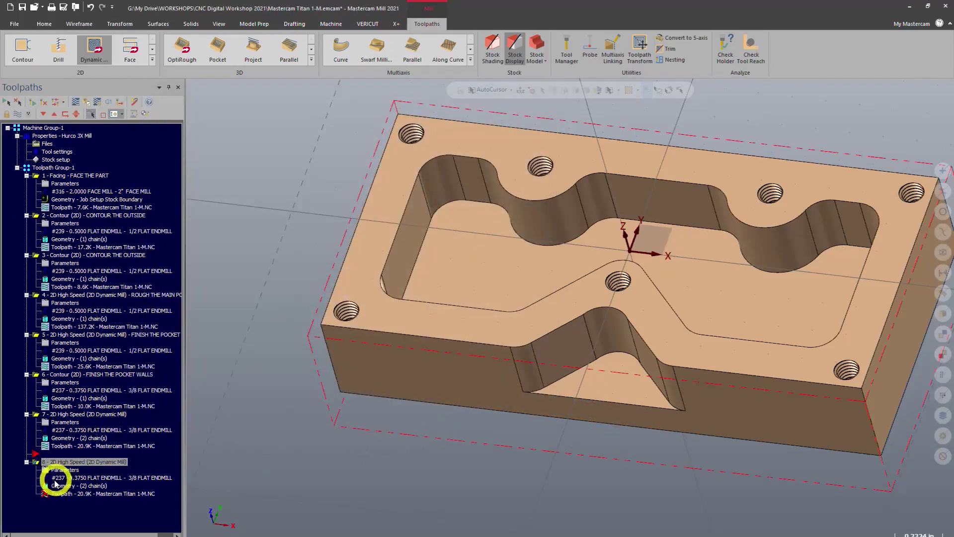
left_click(33, 102)
middle_click_drag(341, 303, 371, 337)
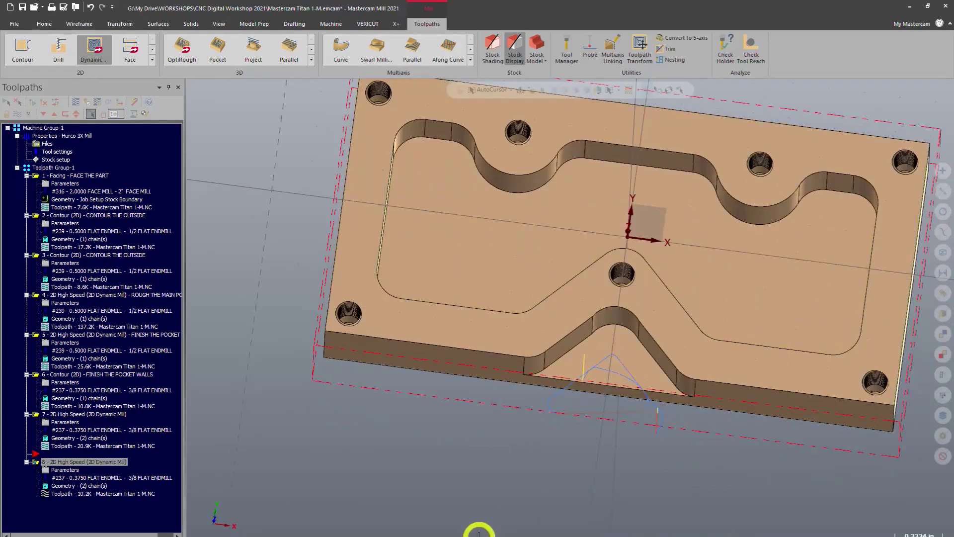
middle_click_drag(590, 420, 577, 343)
scroll(635, 394, "up", 5)
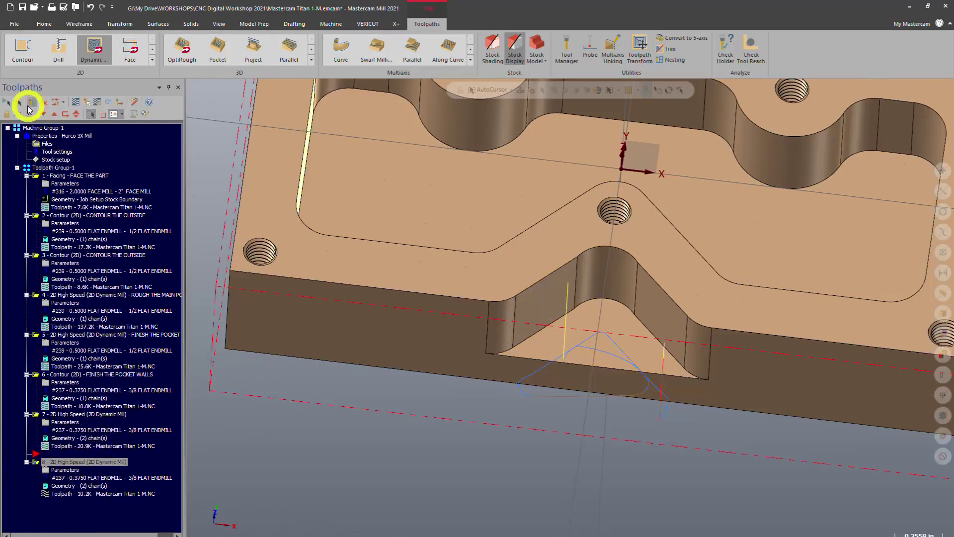
- Add a 2D Contour at the end of the list, chained in reverse along the arched pocket-bottom edge
left_click(42, 114)
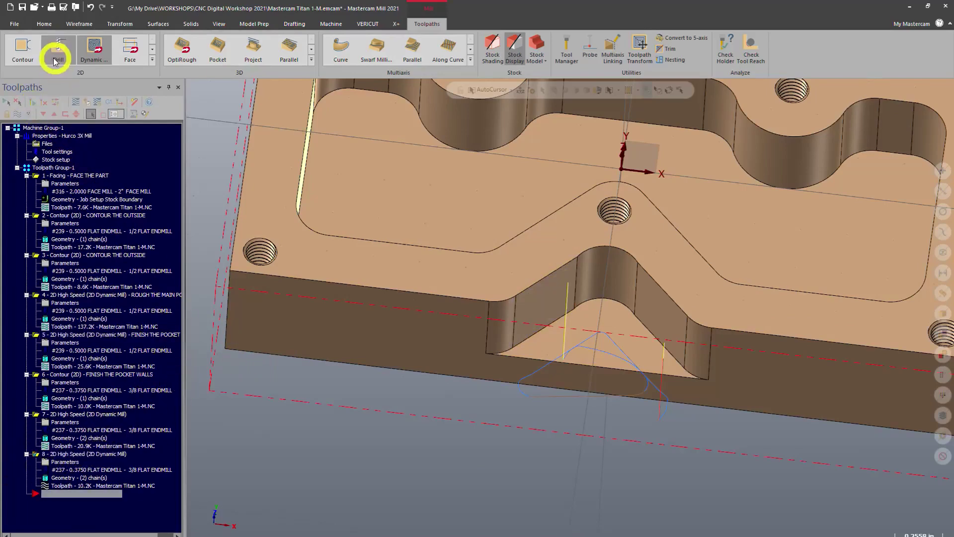
left_click(29, 52)
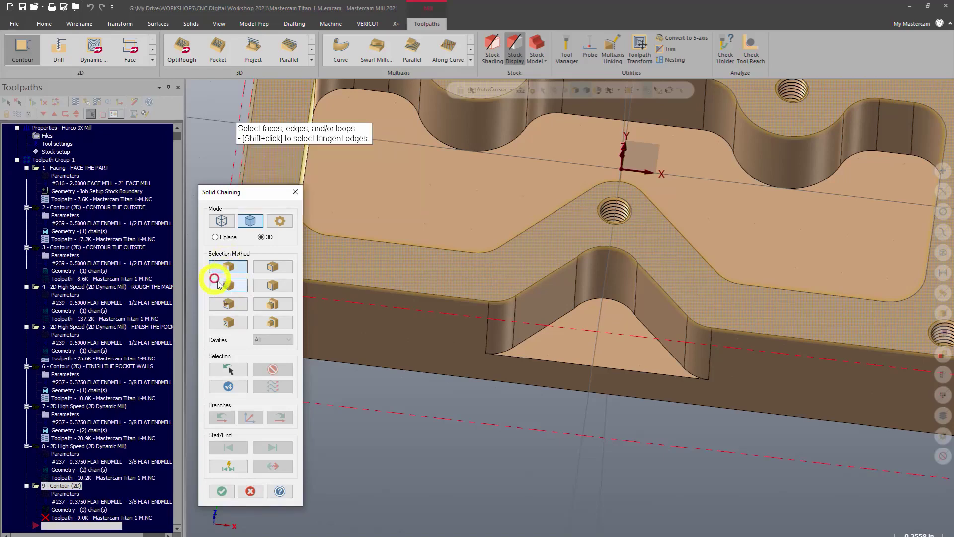
left_click(691, 373)
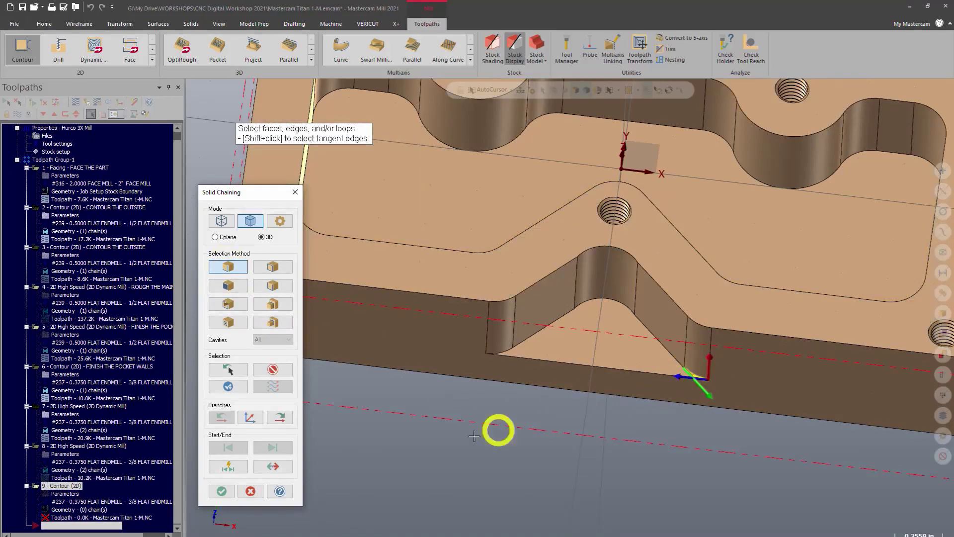
scroll(743, 384, "up", 3)
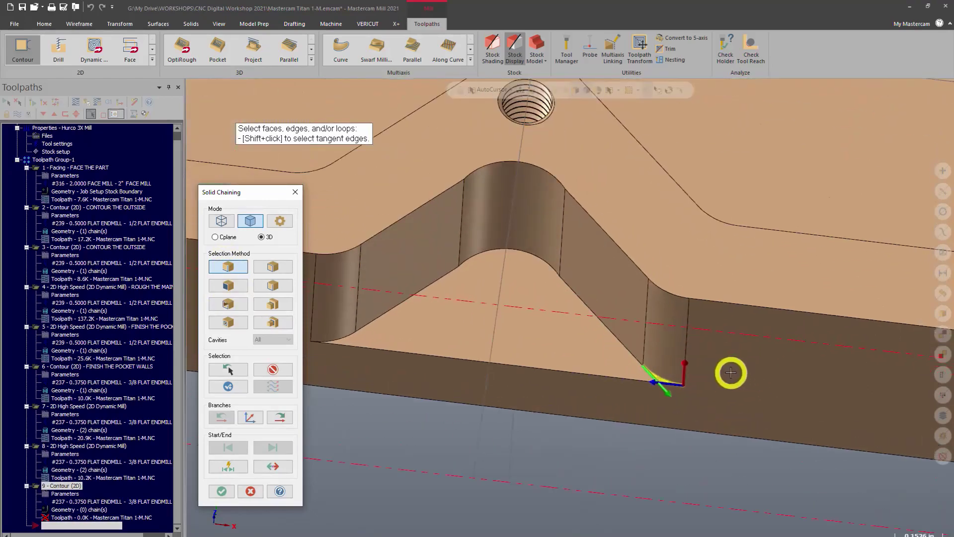
left_click(279, 467)
left_click(283, 416)
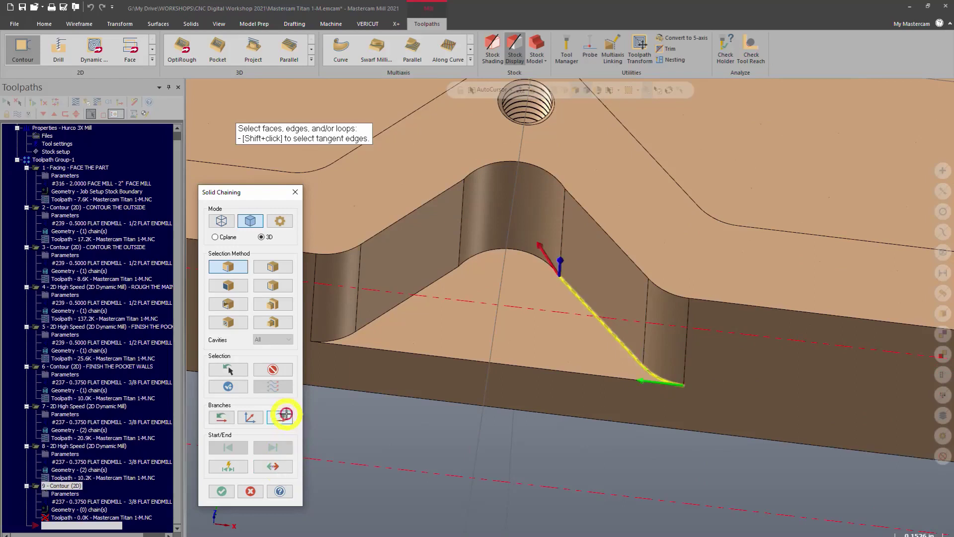
left_click(283, 416)
left_click(284, 415)
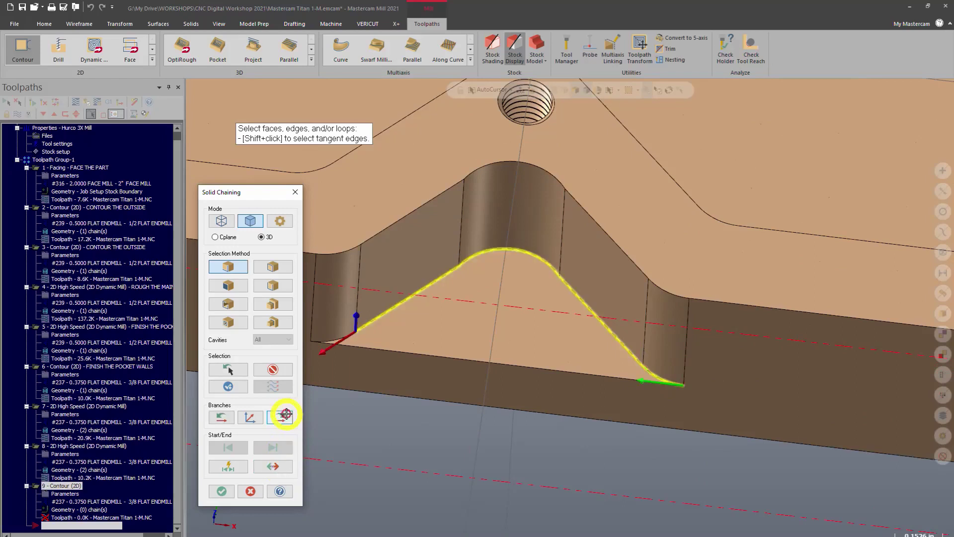
left_click(233, 491)
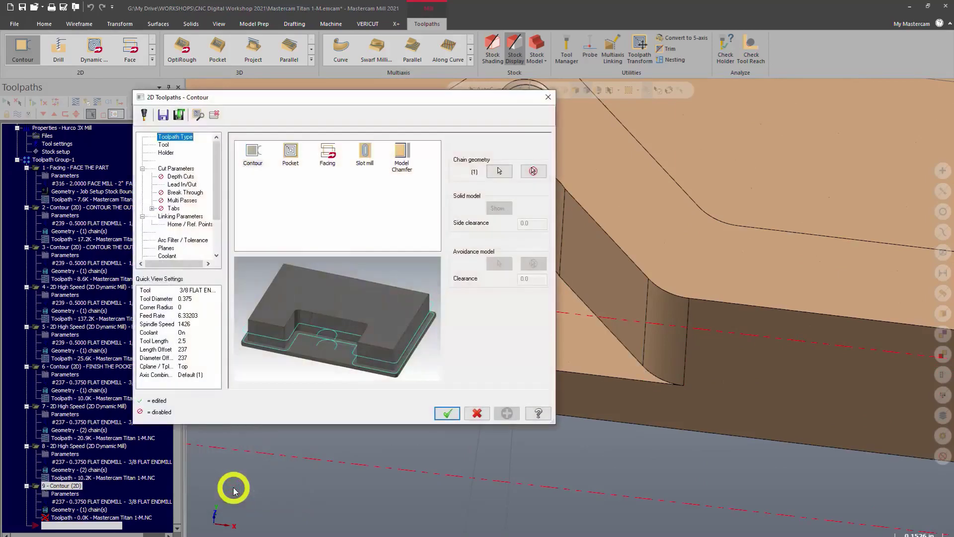
- Assign the 3/8 flat endmill (tool 237) to the contour operation
left_click(164, 144)
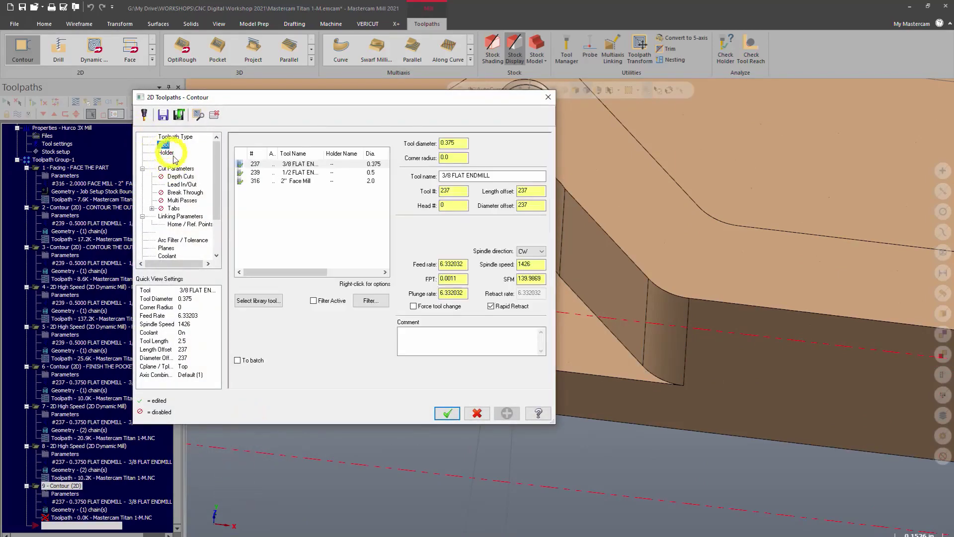
left_click(301, 168)
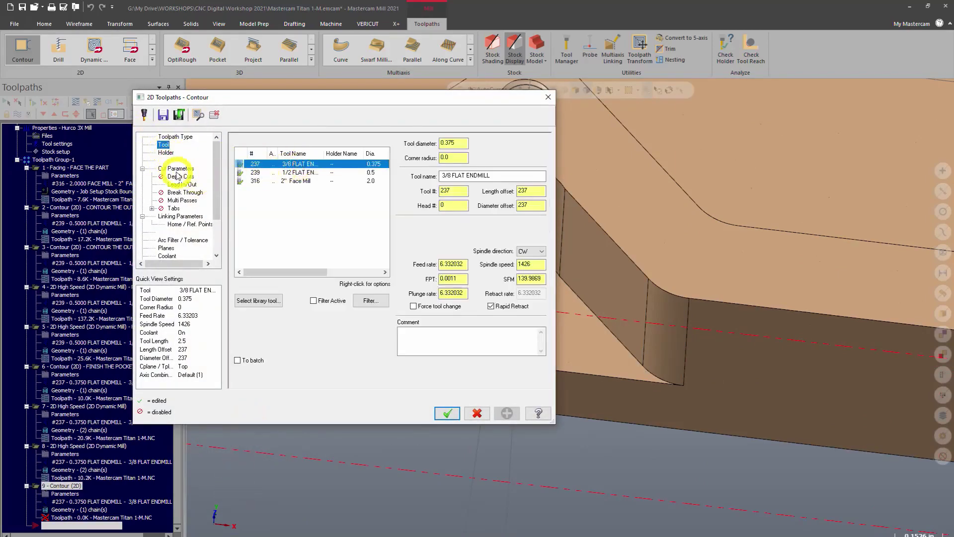
left_click(187, 217)
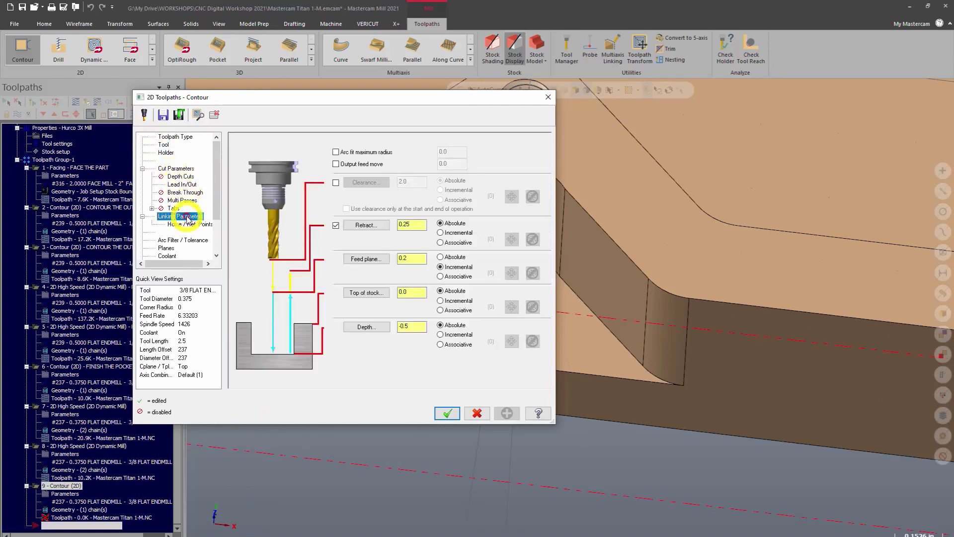
- Take the contour depth from the pocket floor and accept the operation 9 settings
left_click(365, 328)
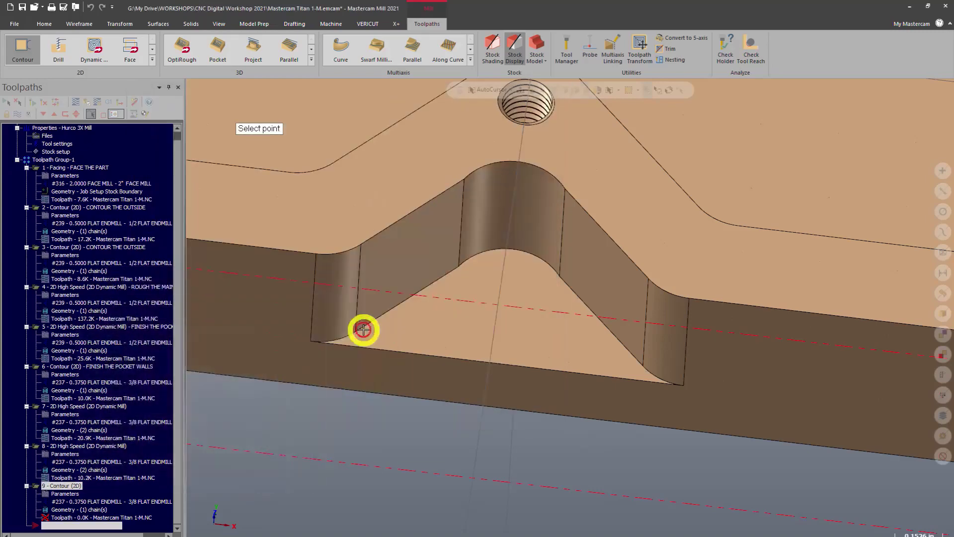
left_click(353, 330)
left_click(446, 413)
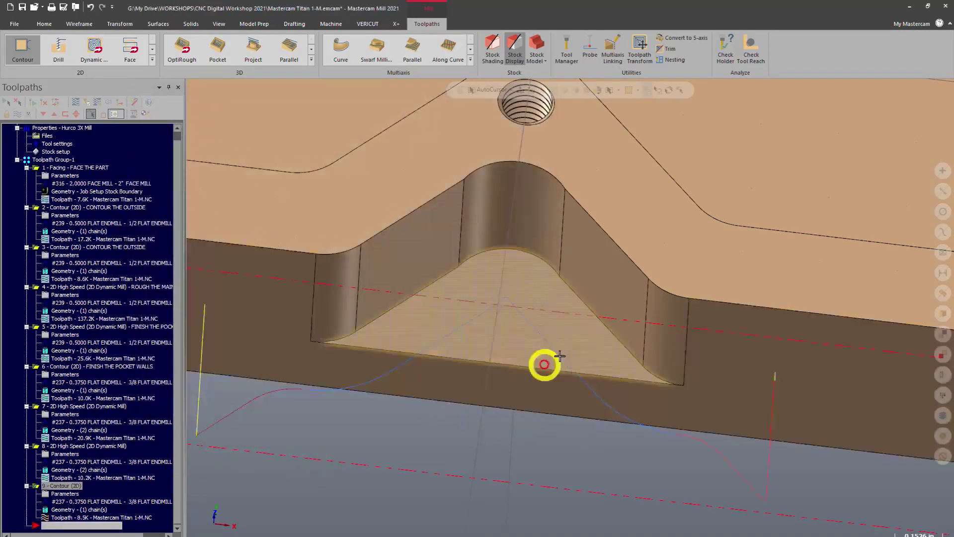
scroll(554, 354, "down", 5)
- Backplot the 8.5K contour toolpath around the V-shaped island, then orbit to inspect the part
left_click(91, 114)
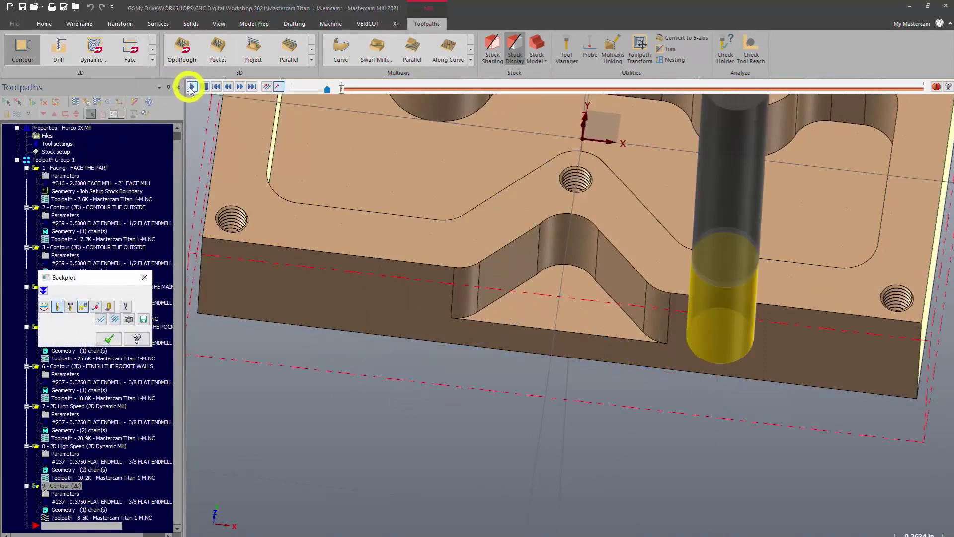
left_click(191, 86)
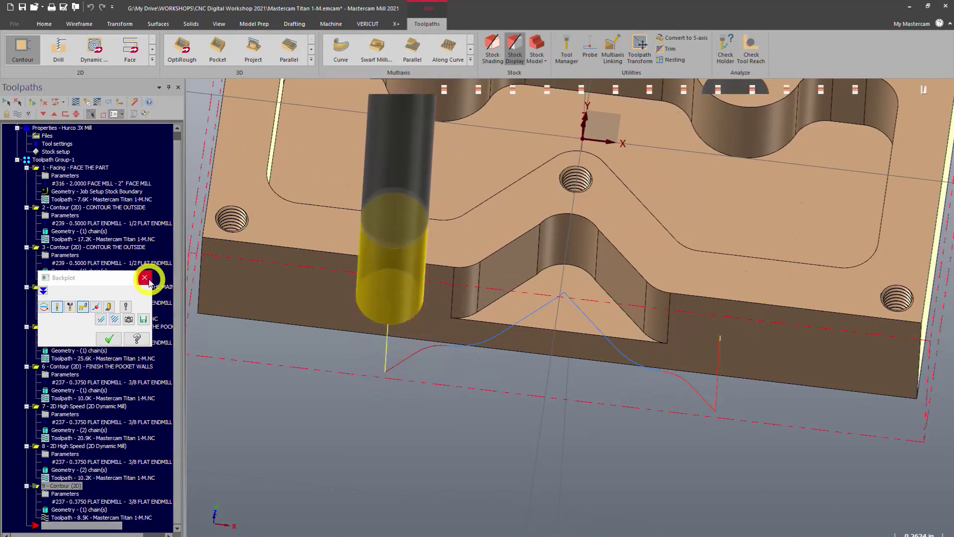
left_click(145, 277)
scroll(665, 472, "down", 5)
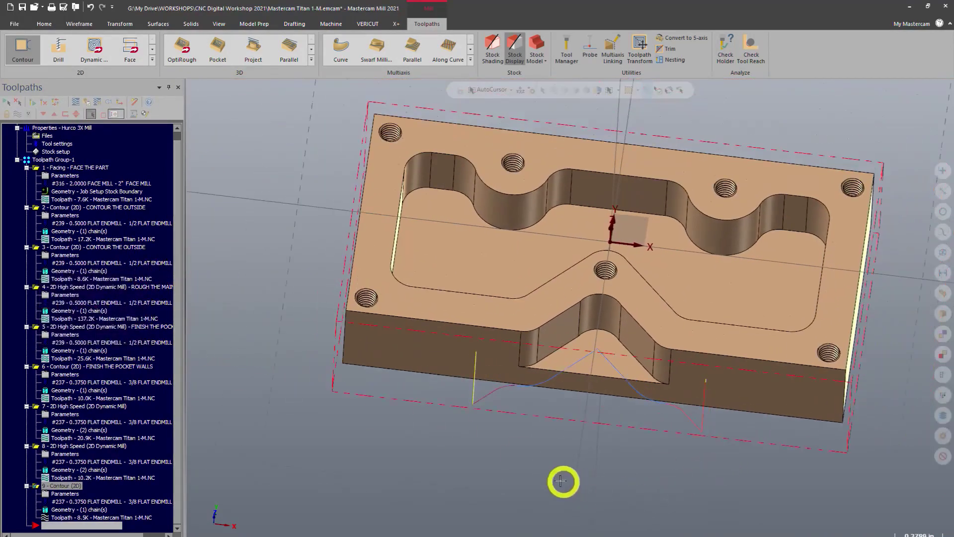
scroll(556, 479, "down", 2)
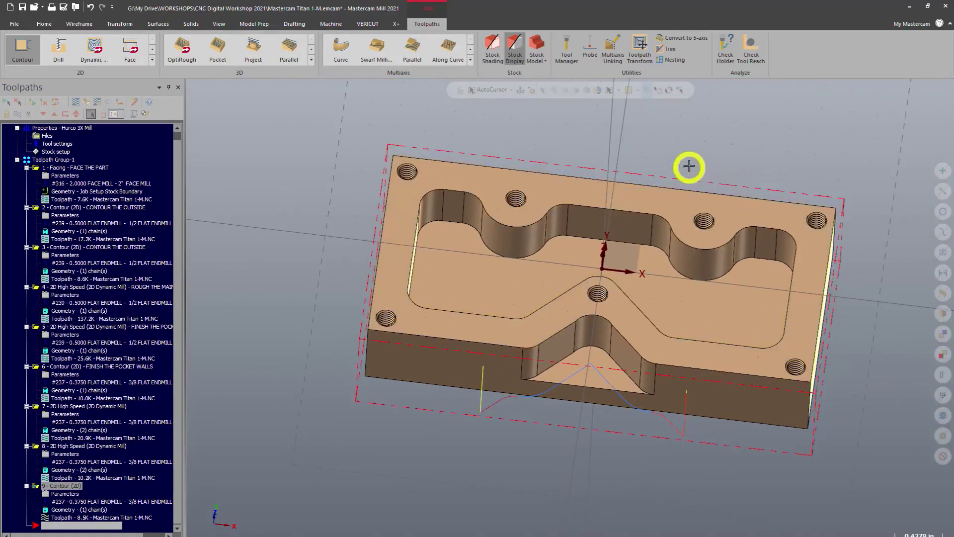
middle_click_drag(692, 158, 686, 134)
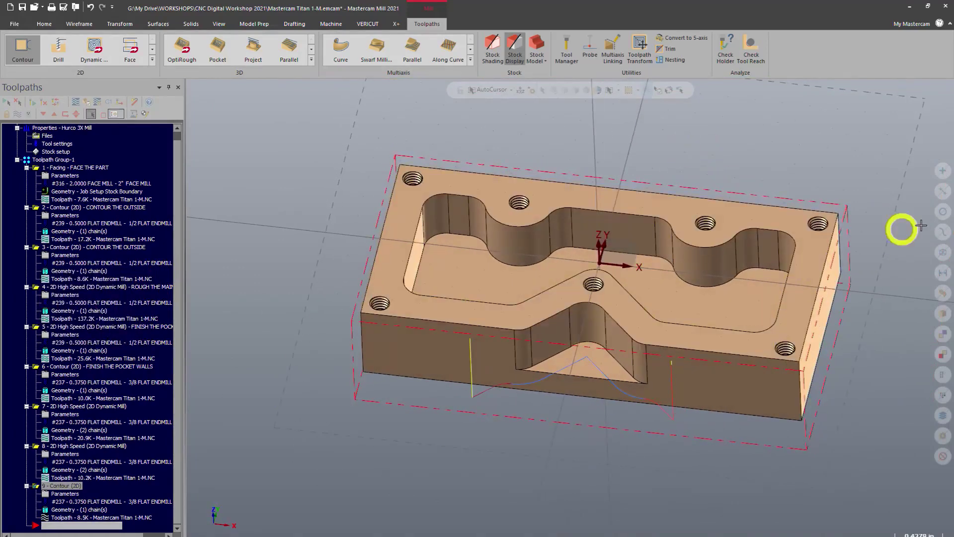
middle_click_drag(924, 226, 496, 273)
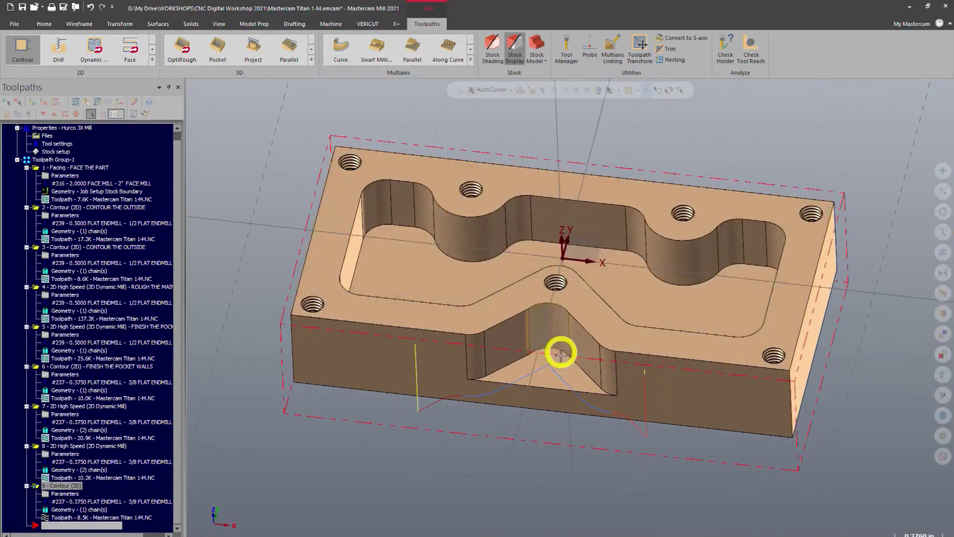